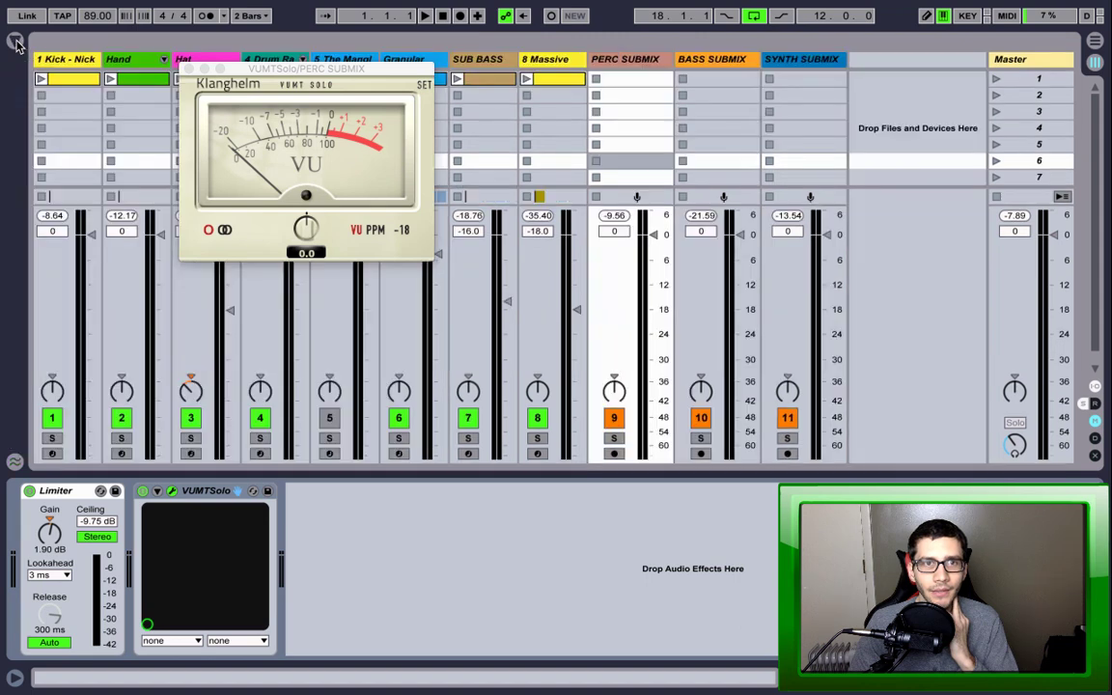
# Step: Play the arrangement loop from bar 18 and check the PERC SUBMIX level on its VUMTSolo meter in the mixer
pyautogui.moveTo(317, 71); pyautogui.dragTo(468, 85)
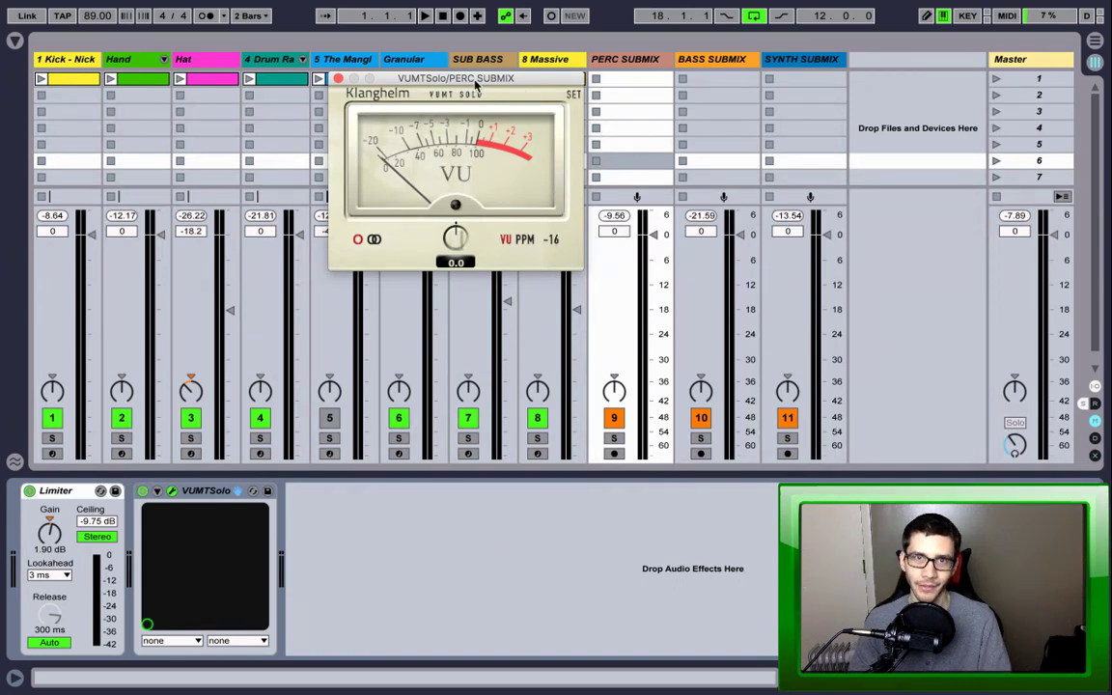
pyautogui.moveTo(497, 84); pyautogui.dragTo(436, 109)
pyautogui.click(644, 63)
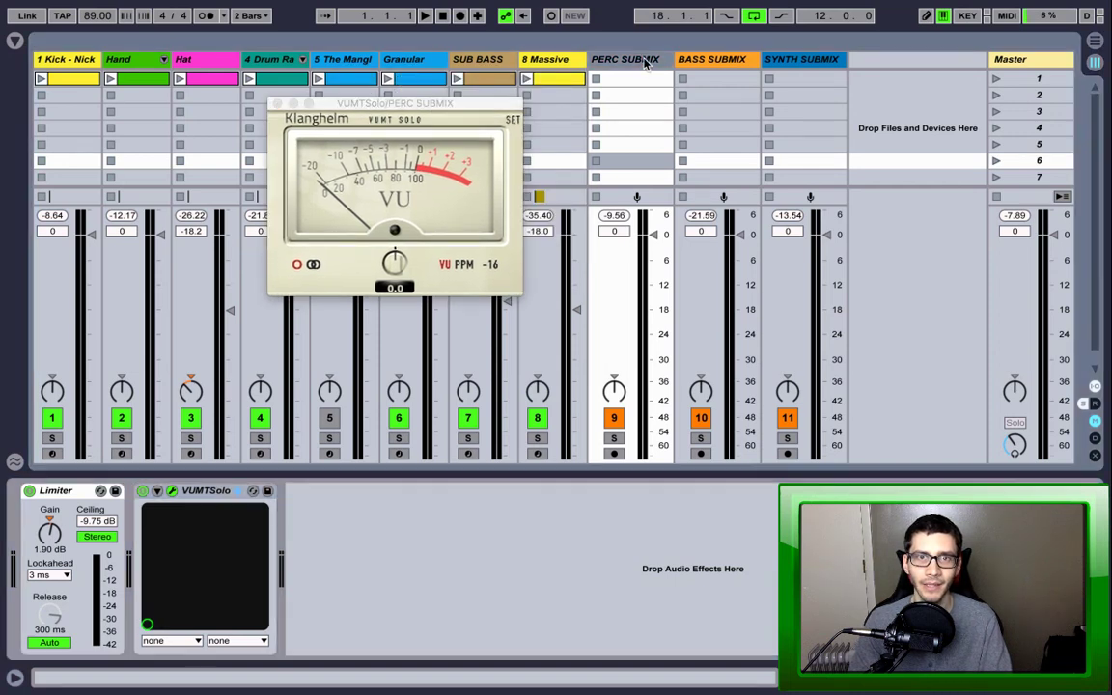
pyautogui.click(1095, 42)
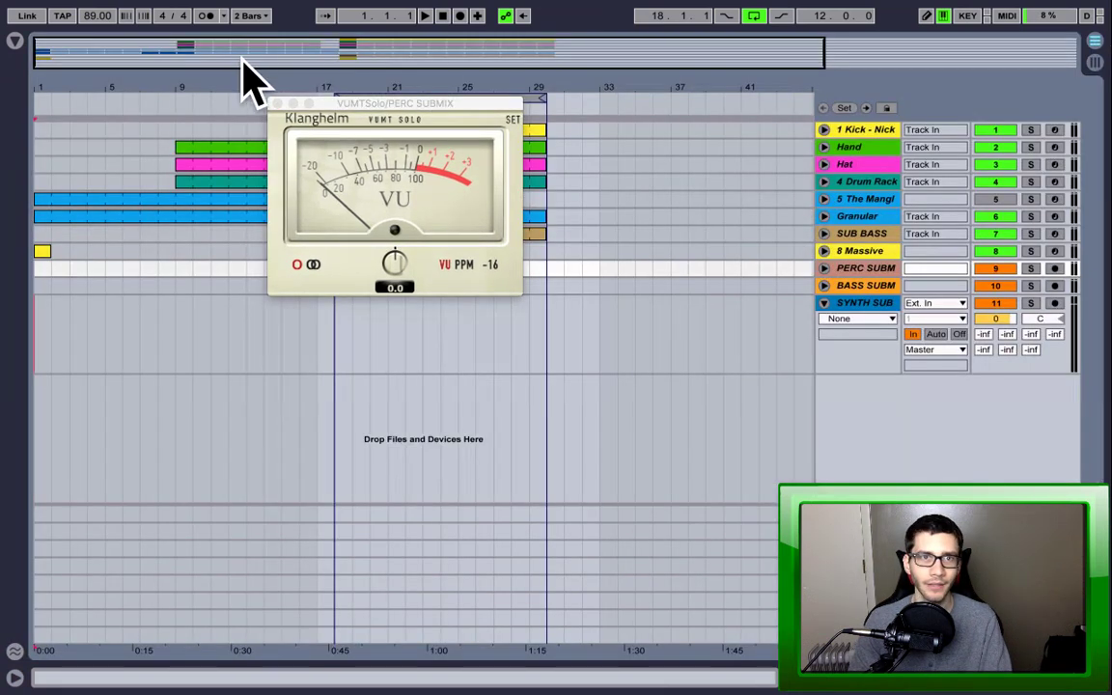
pyautogui.moveTo(367, 106); pyautogui.dragTo(675, 109)
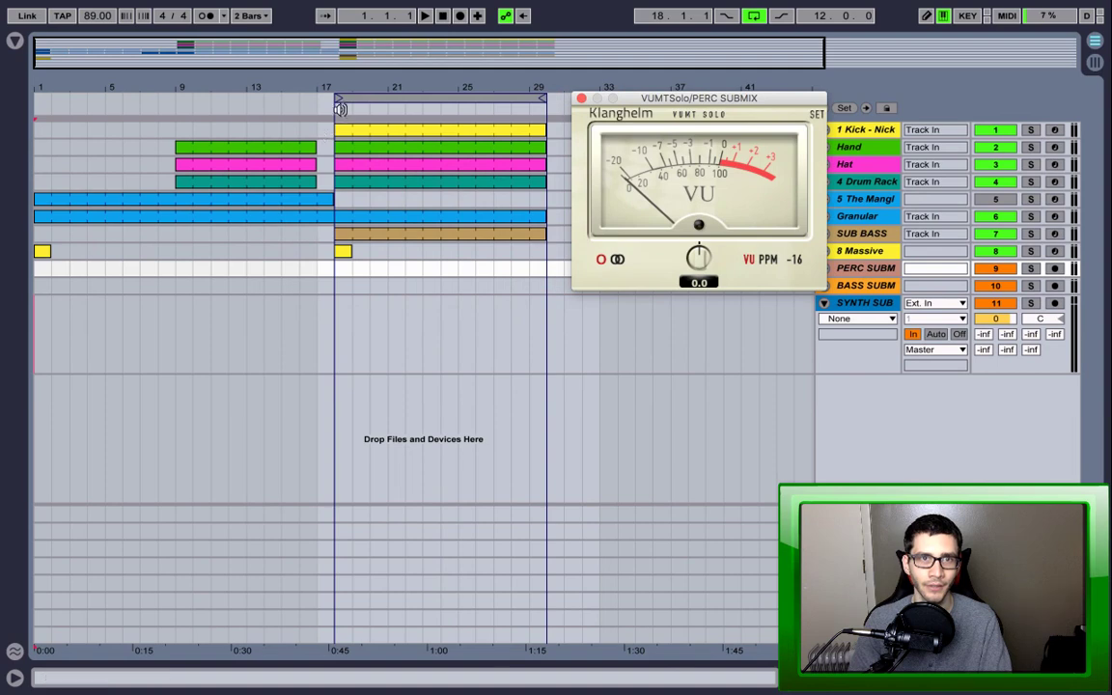
pyautogui.click(333, 109)
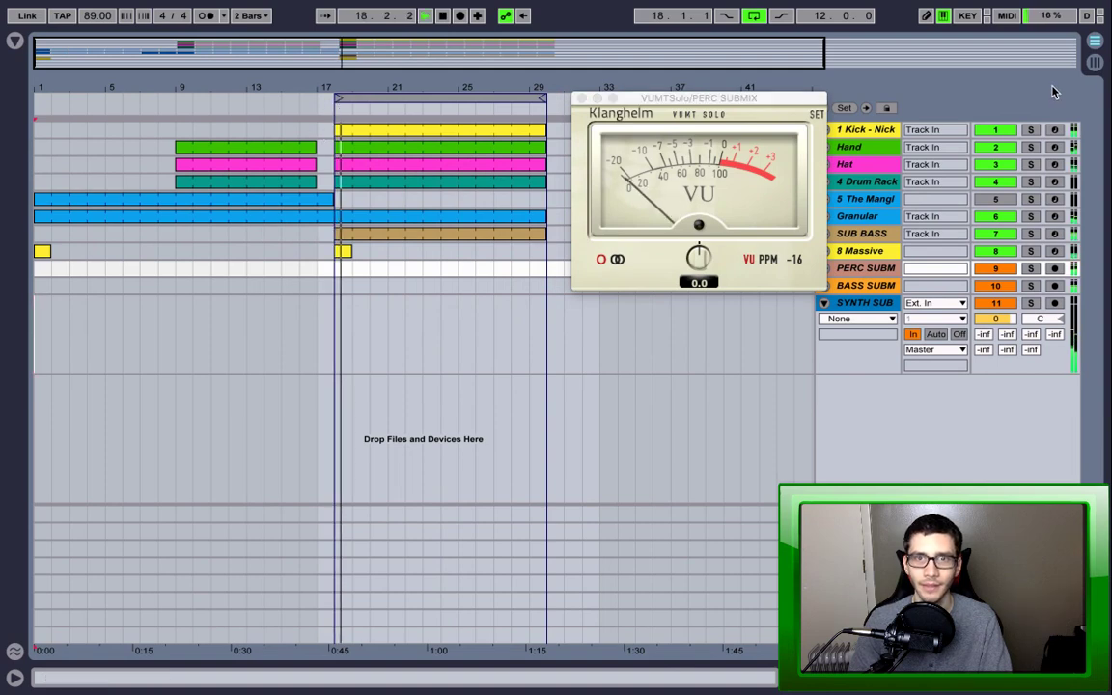
pyautogui.click(1094, 63)
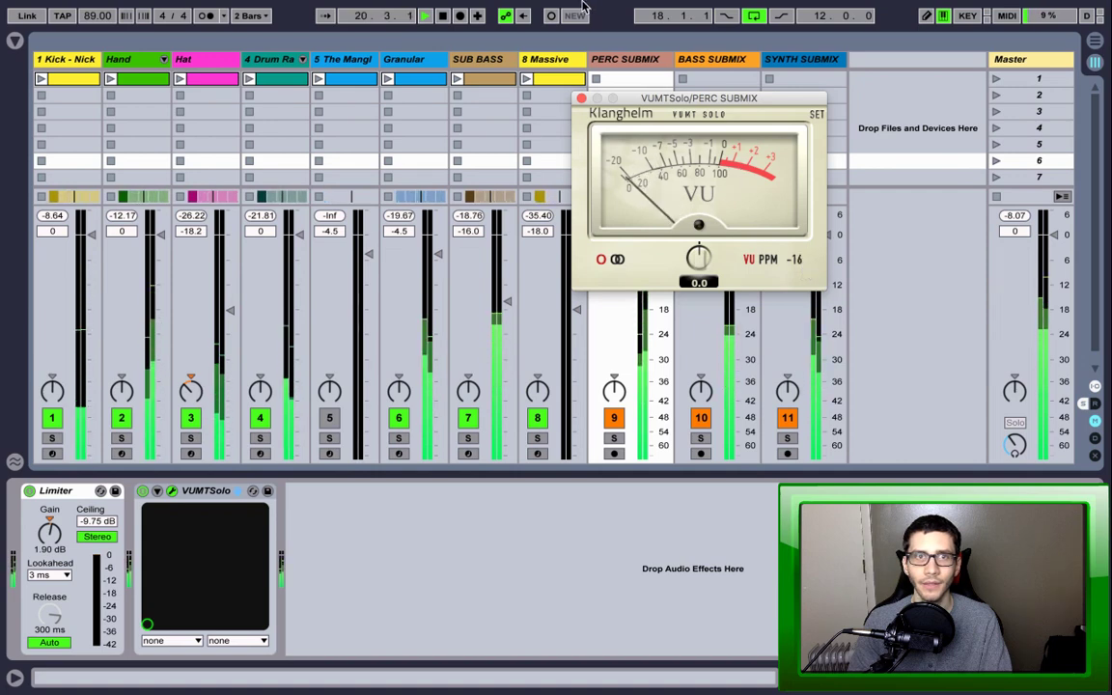
pyautogui.click(443, 18)
pyautogui.click(446, 18)
# Step: Set the PERC SUBMIX VU meter's reference level to -17 and replay the loop from bar 18 to test it
pyautogui.click(797, 271)
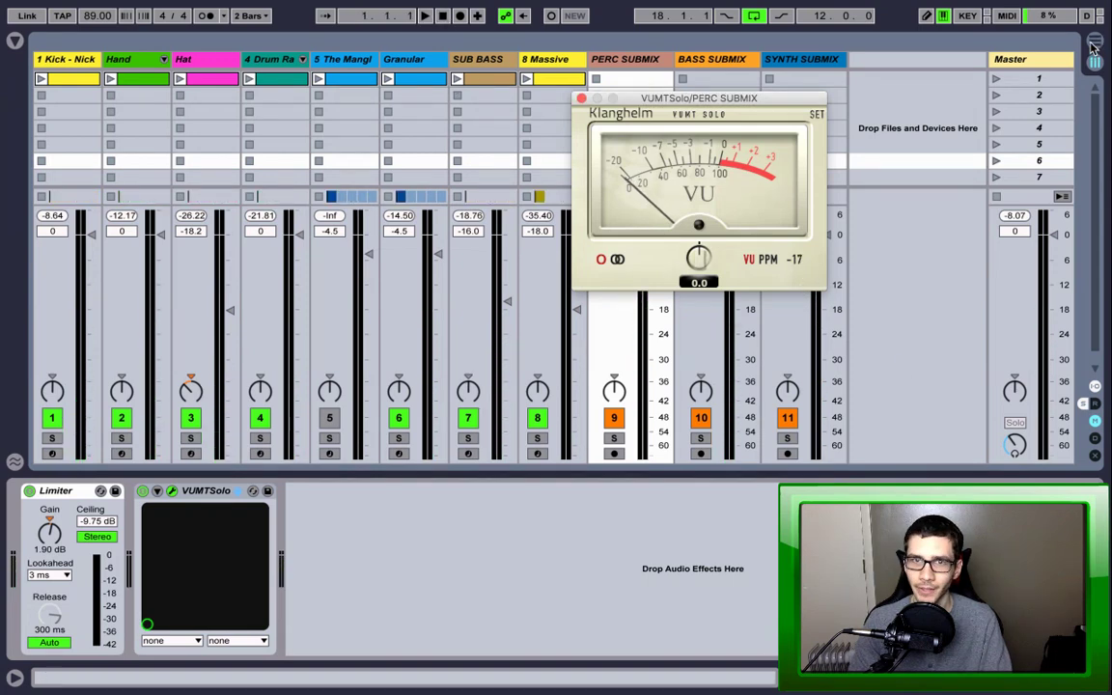
pyautogui.click(1093, 45)
pyautogui.click(332, 112)
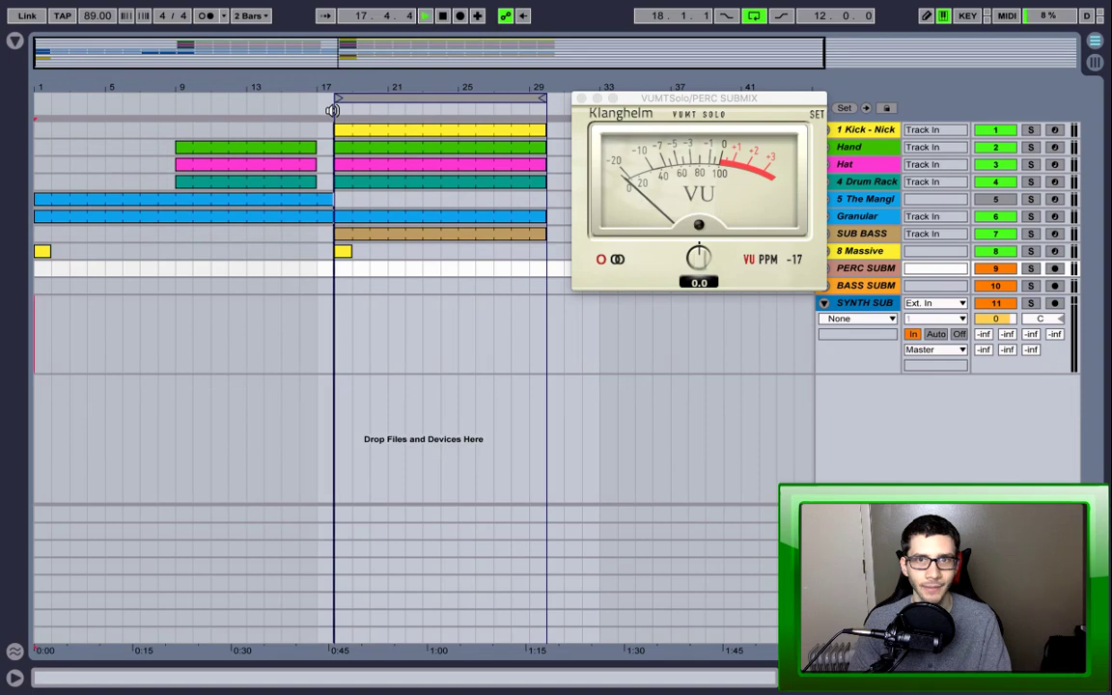
pyautogui.click(1093, 62)
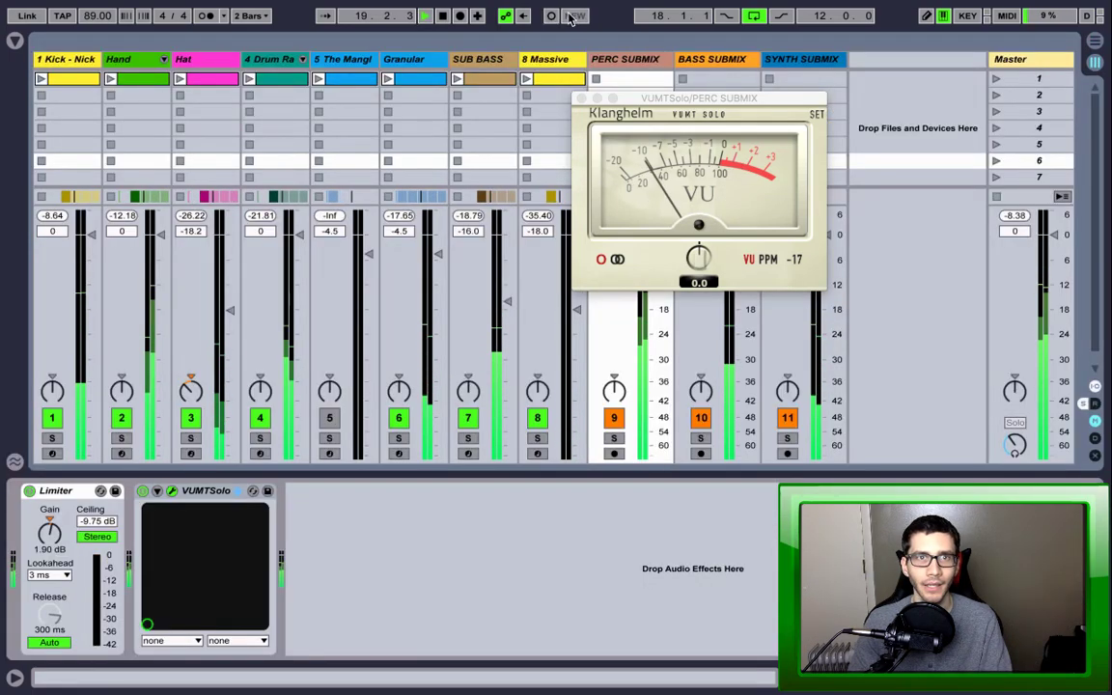
pyautogui.press('space')
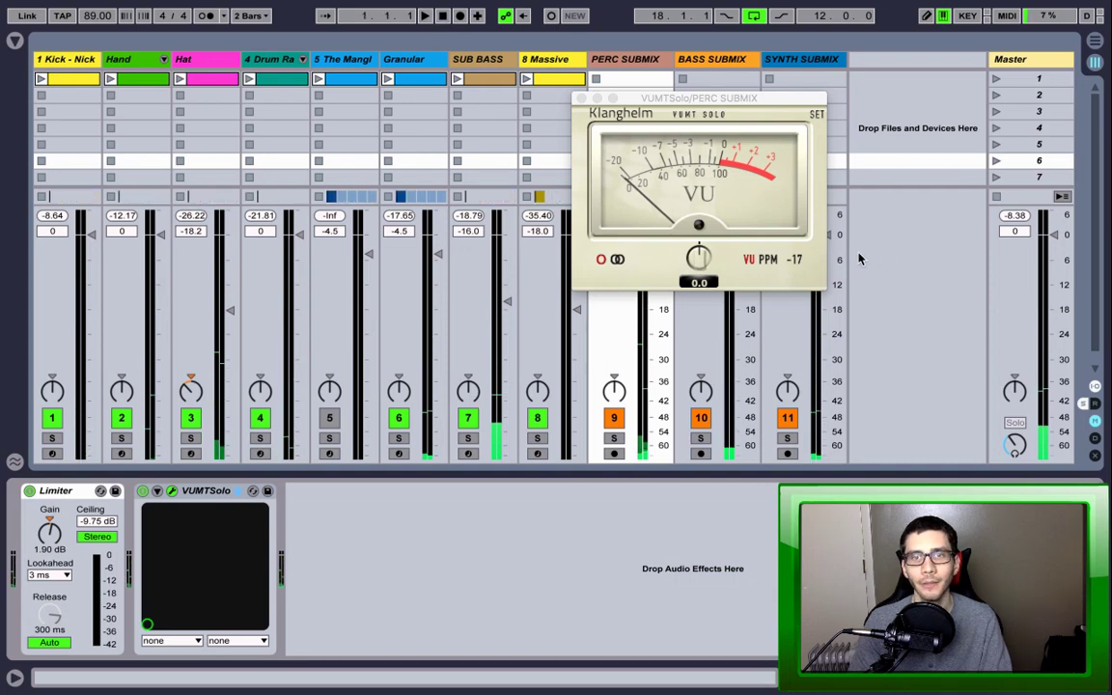
# Step: Set the PERC SUBMIX VU meter's reference level to -14, close its window and replay the loop from bar 18
pyautogui.click(797, 260)
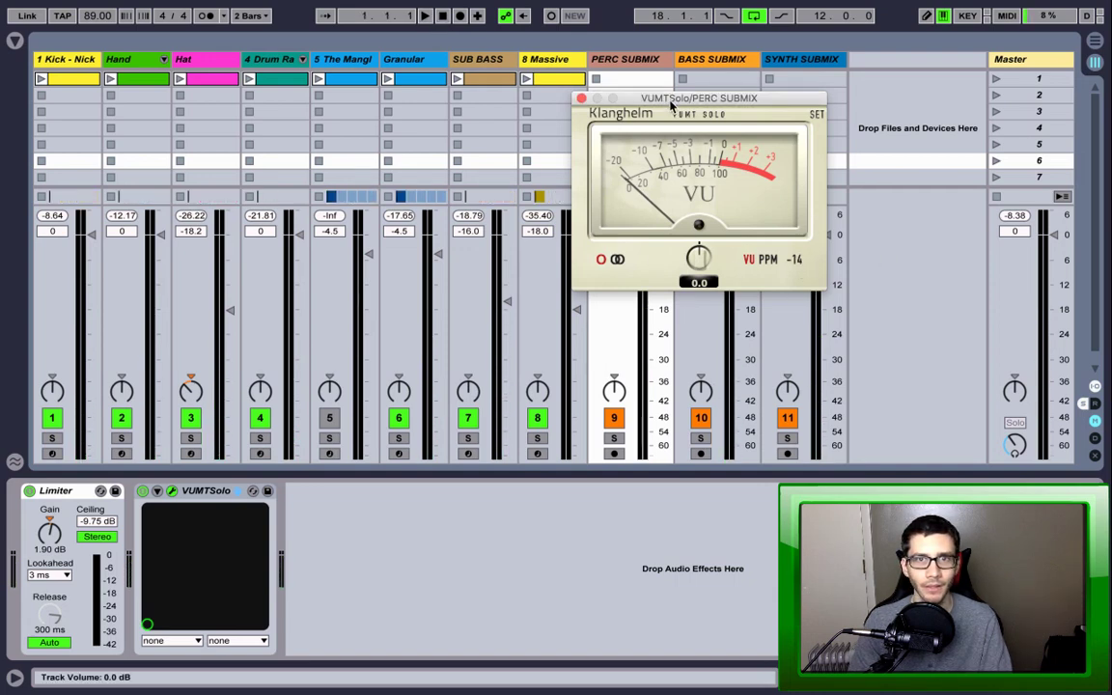
pyautogui.moveTo(672, 104); pyautogui.dragTo(432, 84)
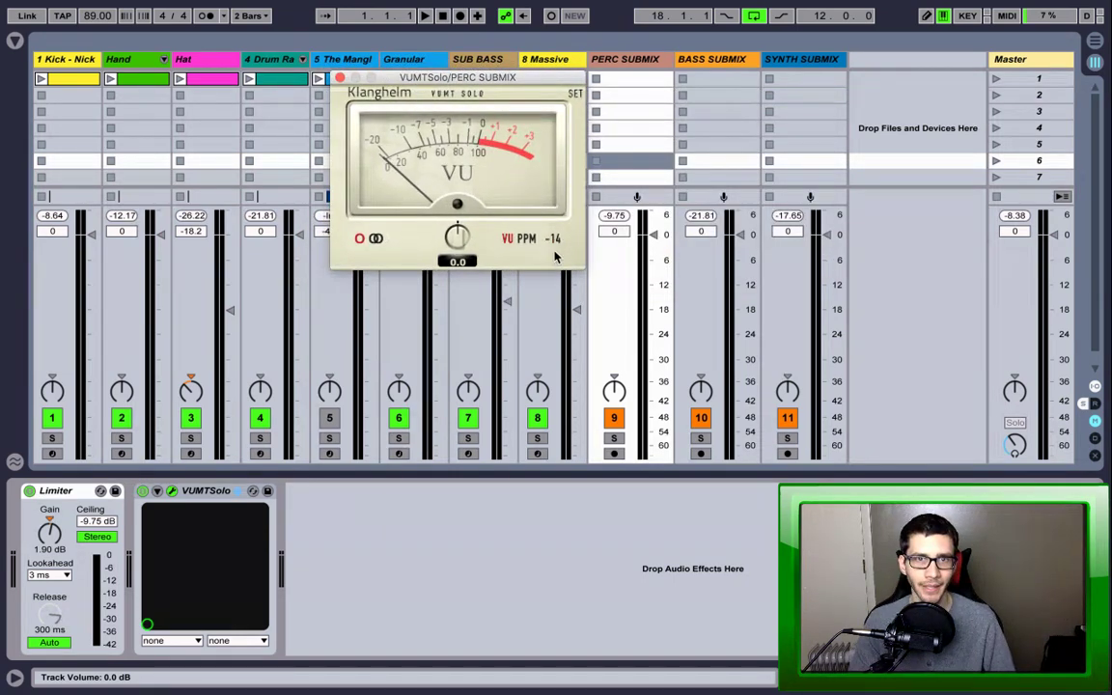
pyautogui.click(1096, 42)
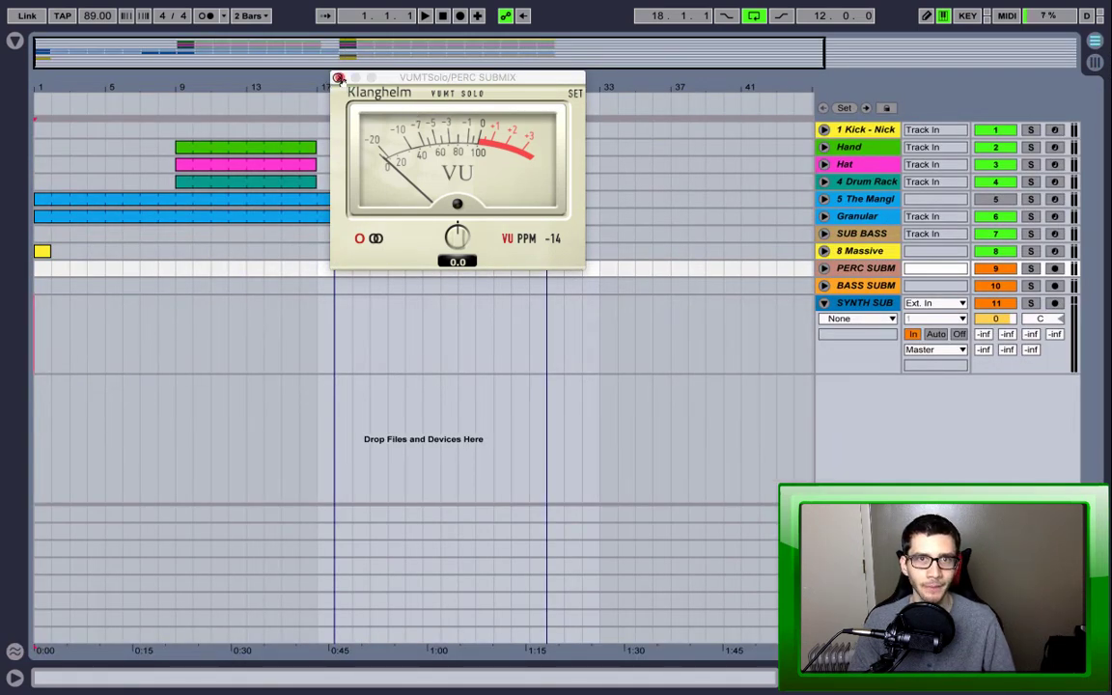
pyautogui.click(338, 77)
pyautogui.press('space')
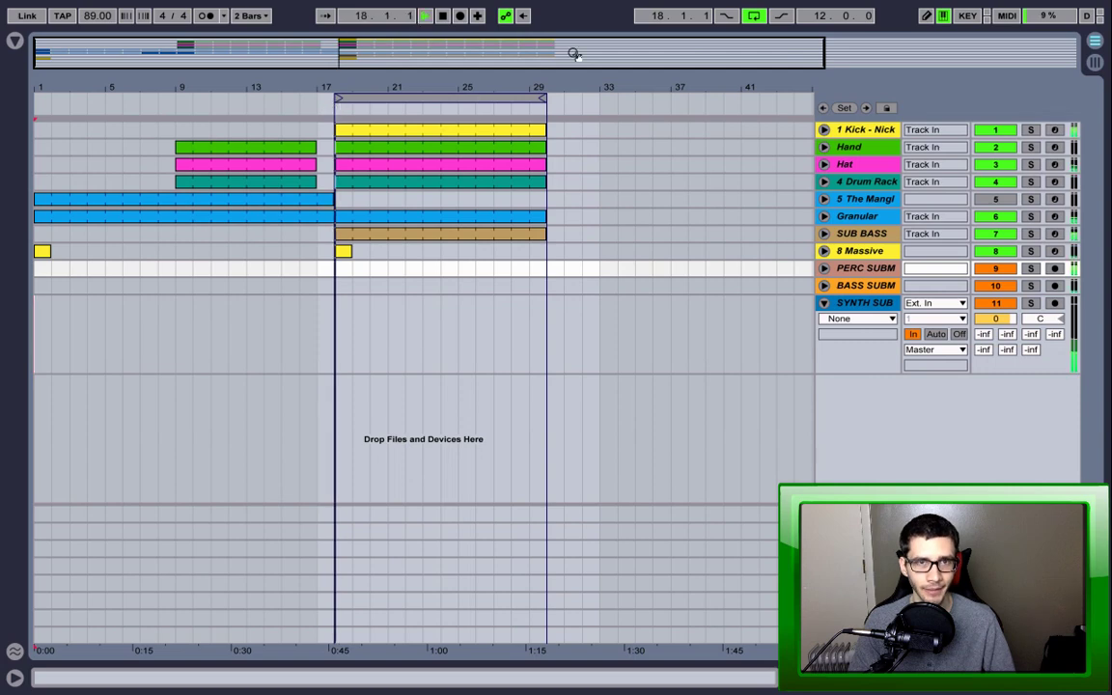
pyautogui.click(1096, 62)
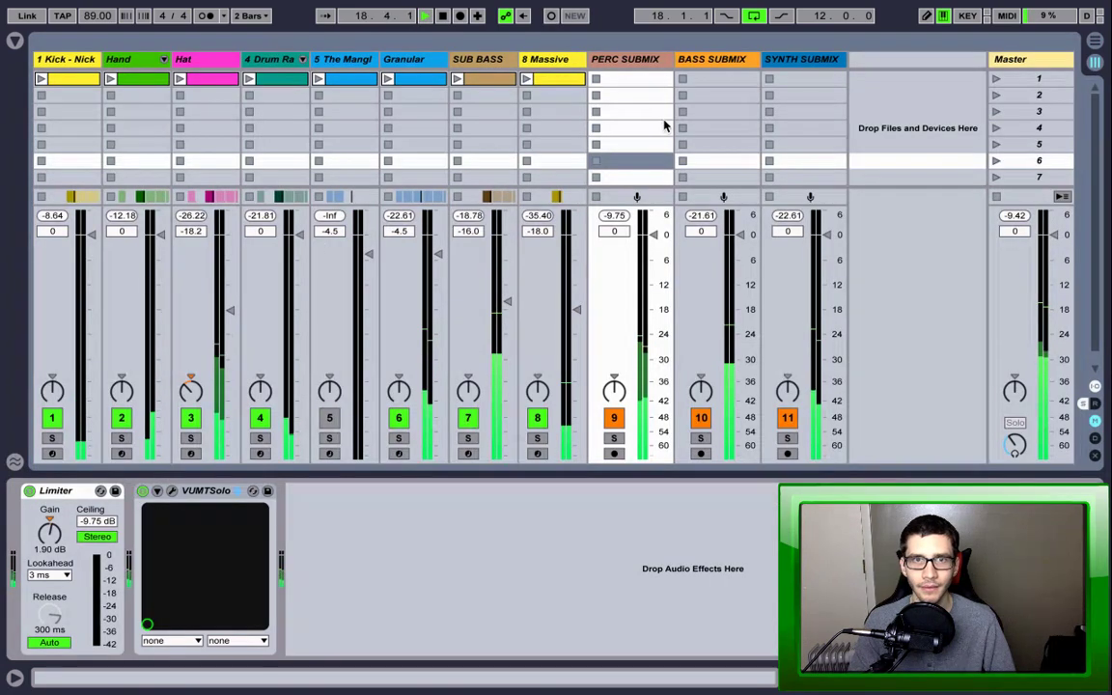
# Step: Raise the PERC SUBMIX VU meter's gain trim to 1.8 and readjust its reference level, ending with the meter closed and playback stopped
pyautogui.click(173, 491)
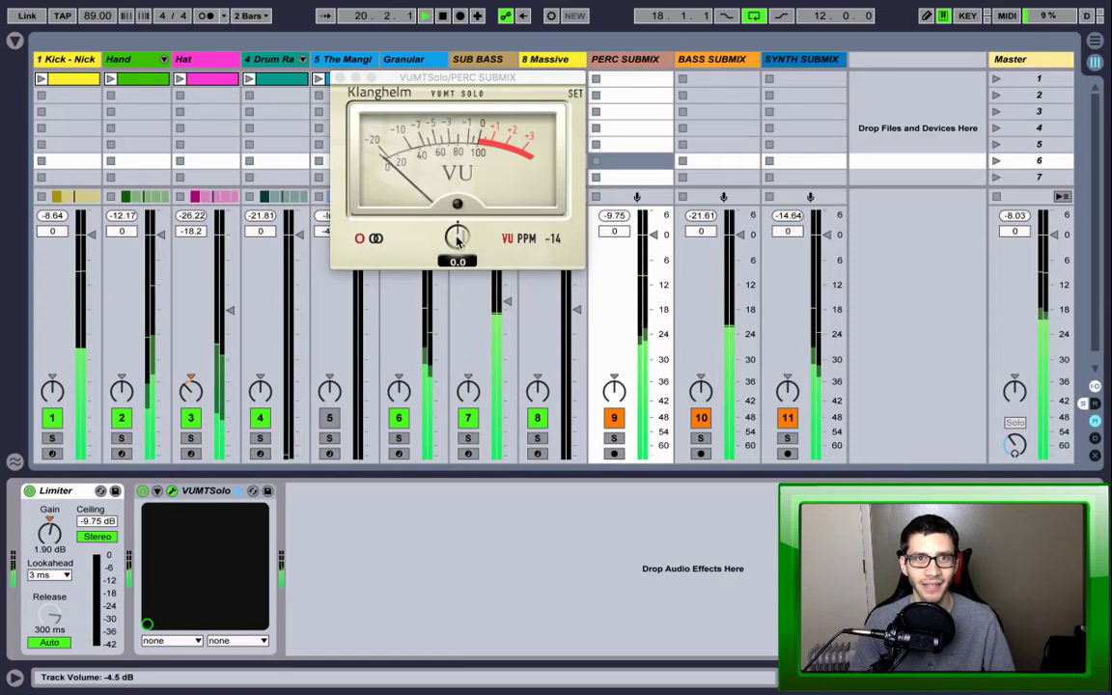
pyautogui.moveTo(458, 242); pyautogui.dragTo(459, 238)
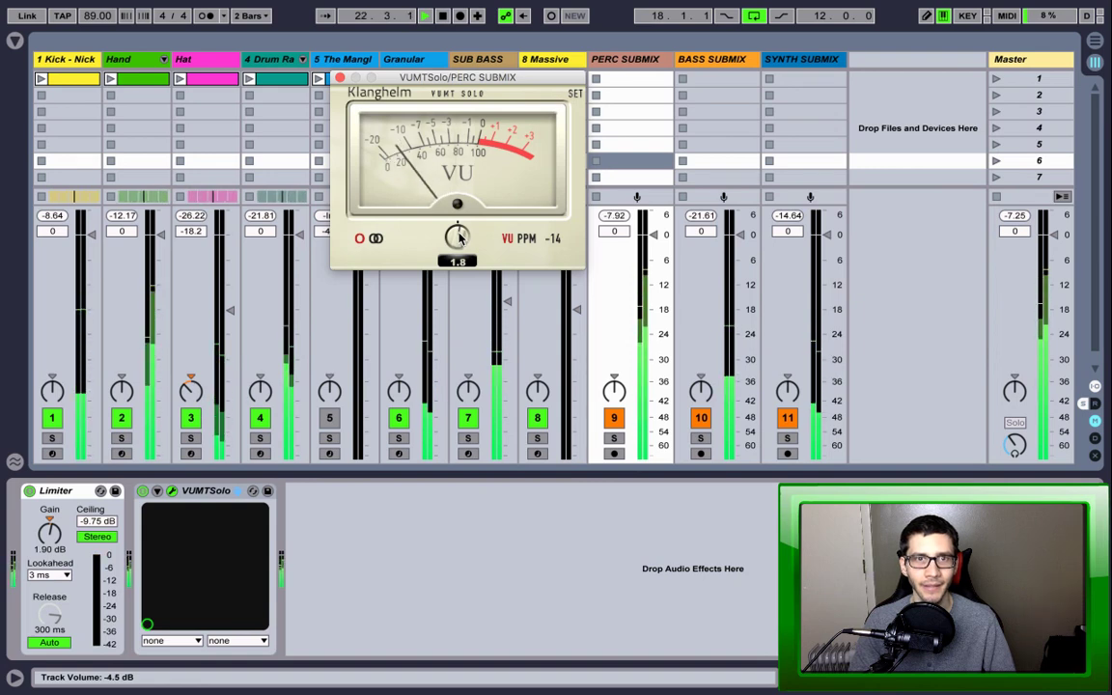
pyautogui.moveTo(551, 236); pyautogui.dragTo(553, 246)
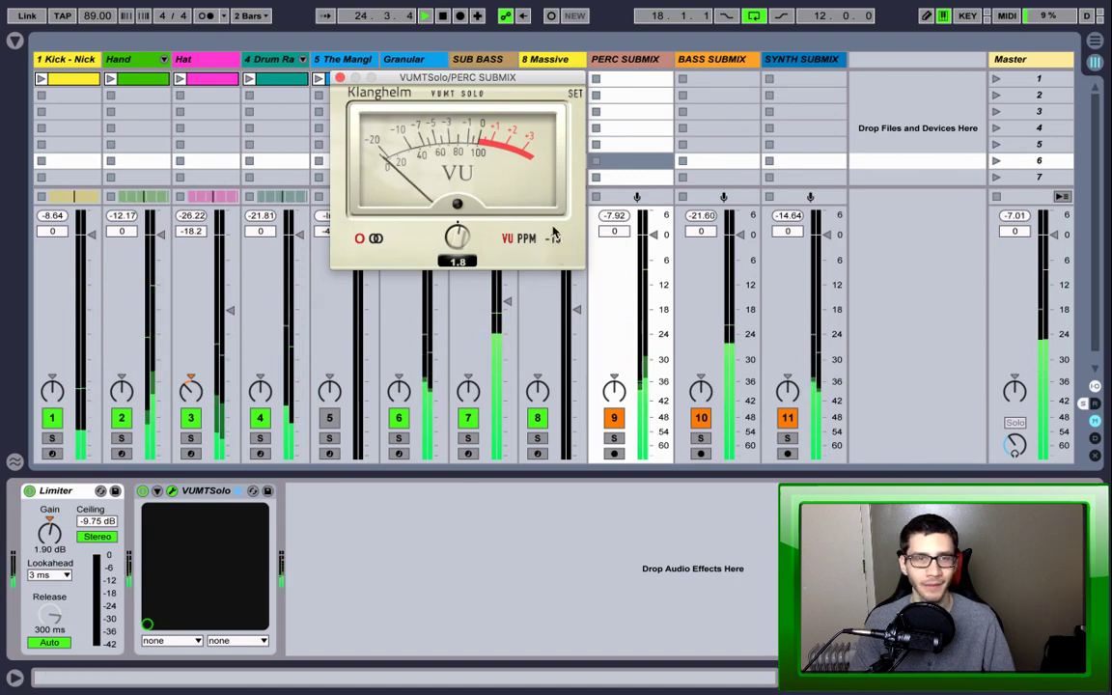
pyautogui.click(339, 79)
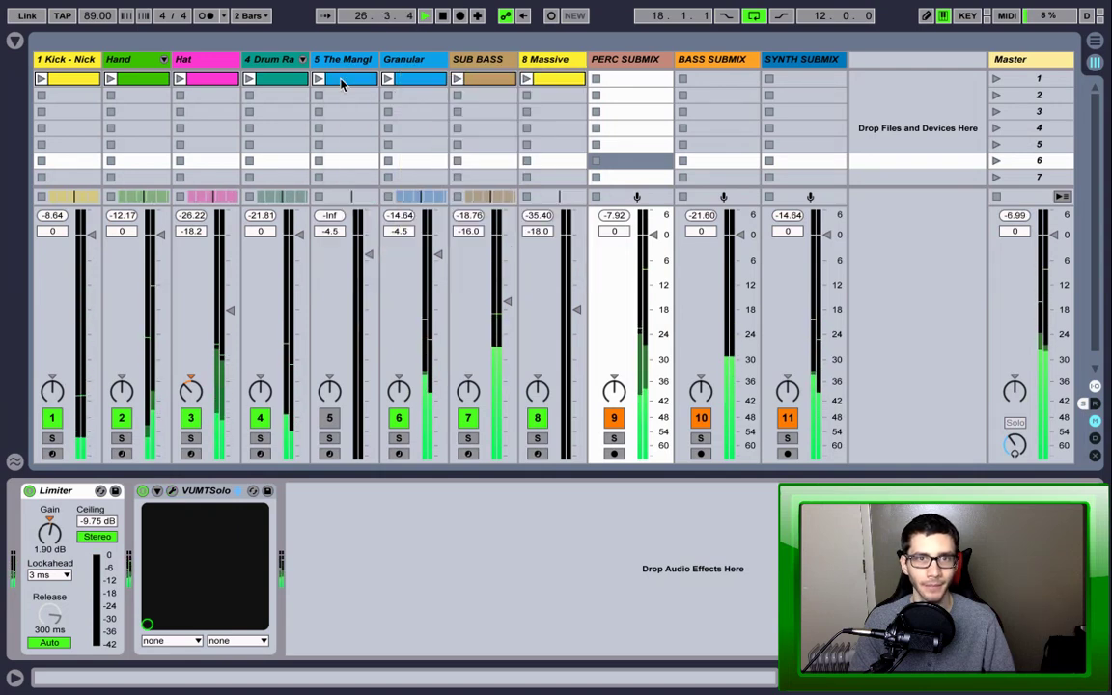
pyautogui.click(442, 15)
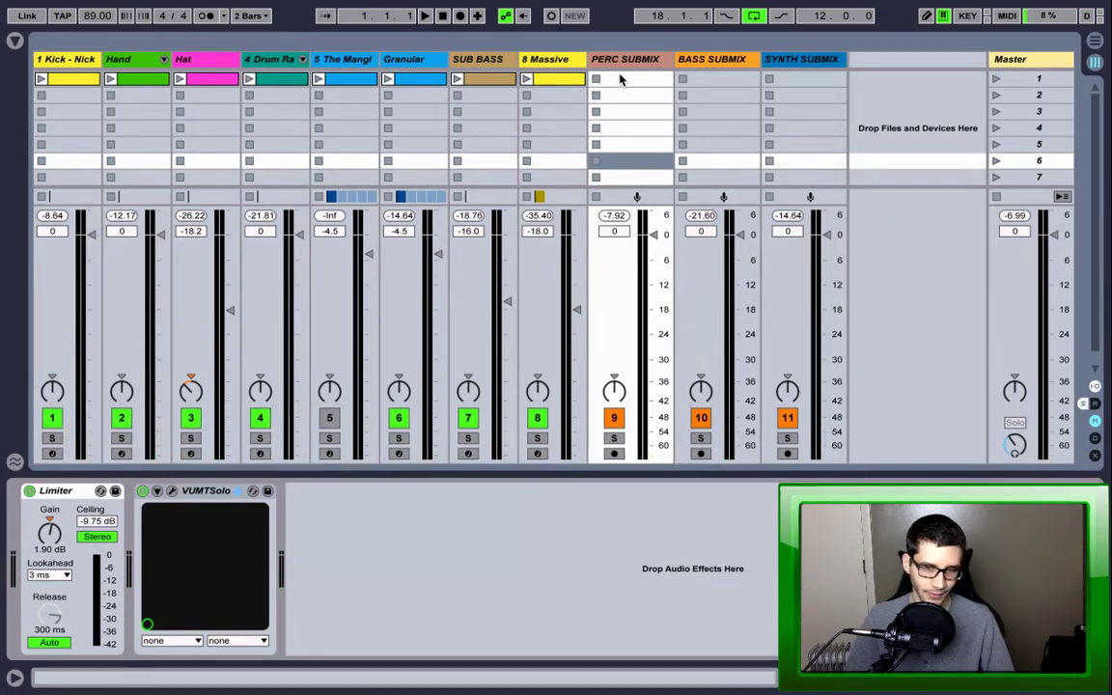
# Step: Add Klanghelm's VUMTSolo meter from the Audio Units plug-ins to the BASS SUBMIX track and hide the browser
pyautogui.click(714, 60)
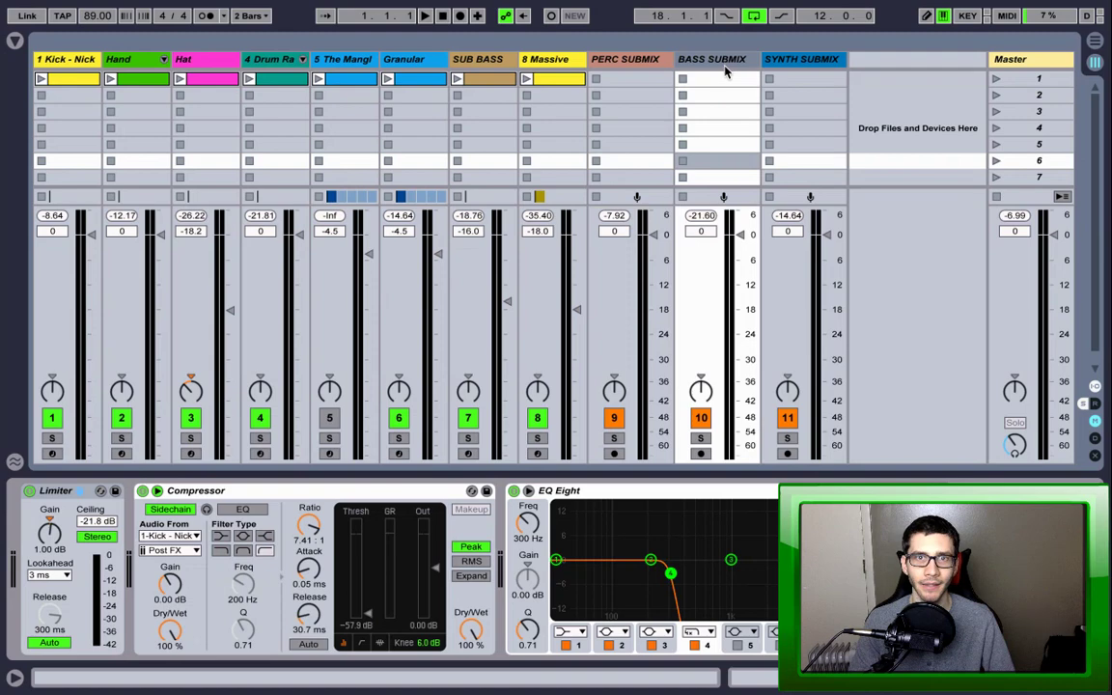
pyautogui.click(16, 41)
pyautogui.moveTo(781, 463); pyautogui.dragTo(950, 462)
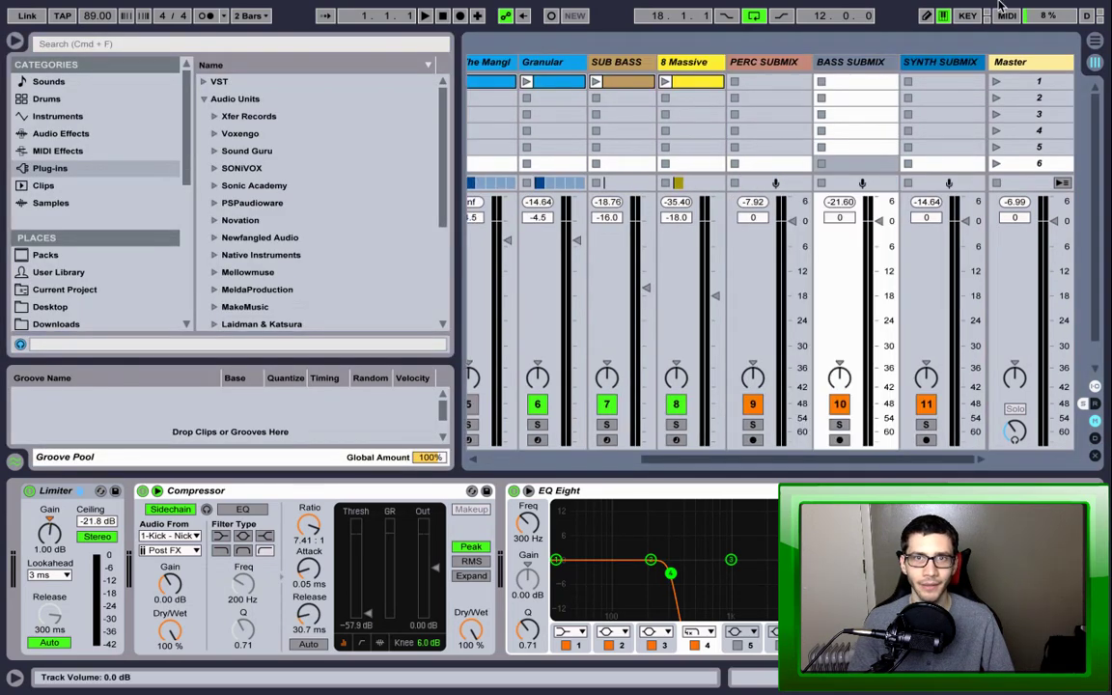
pyautogui.click(961, 69)
pyautogui.click(868, 72)
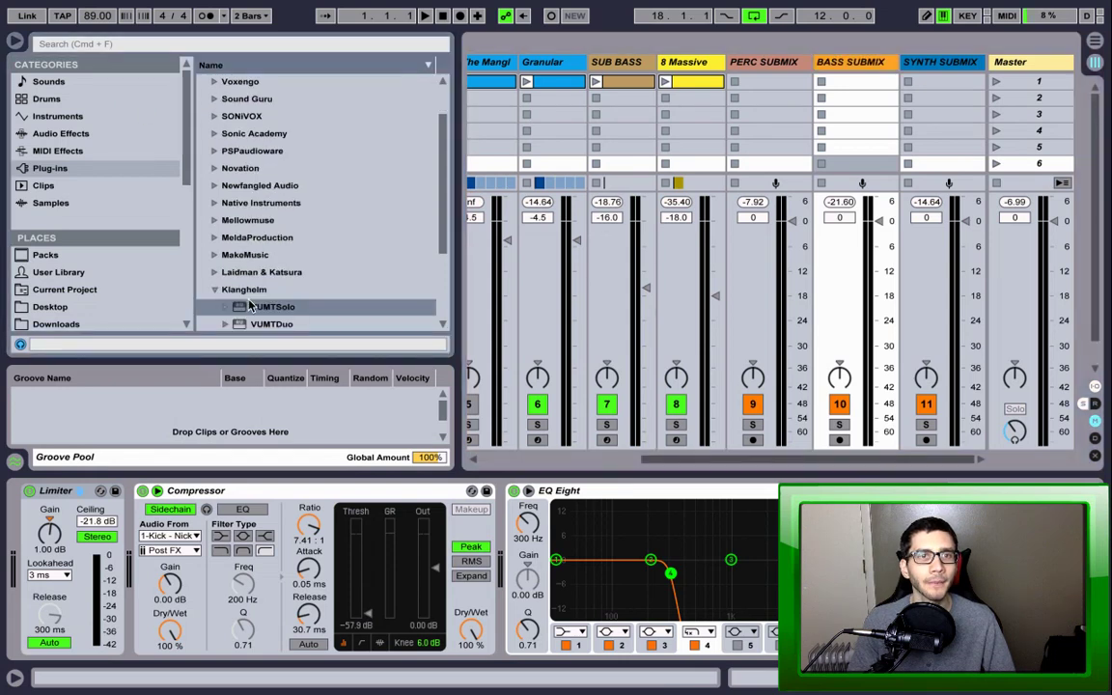
pyautogui.scroll(-2, 251, 303)
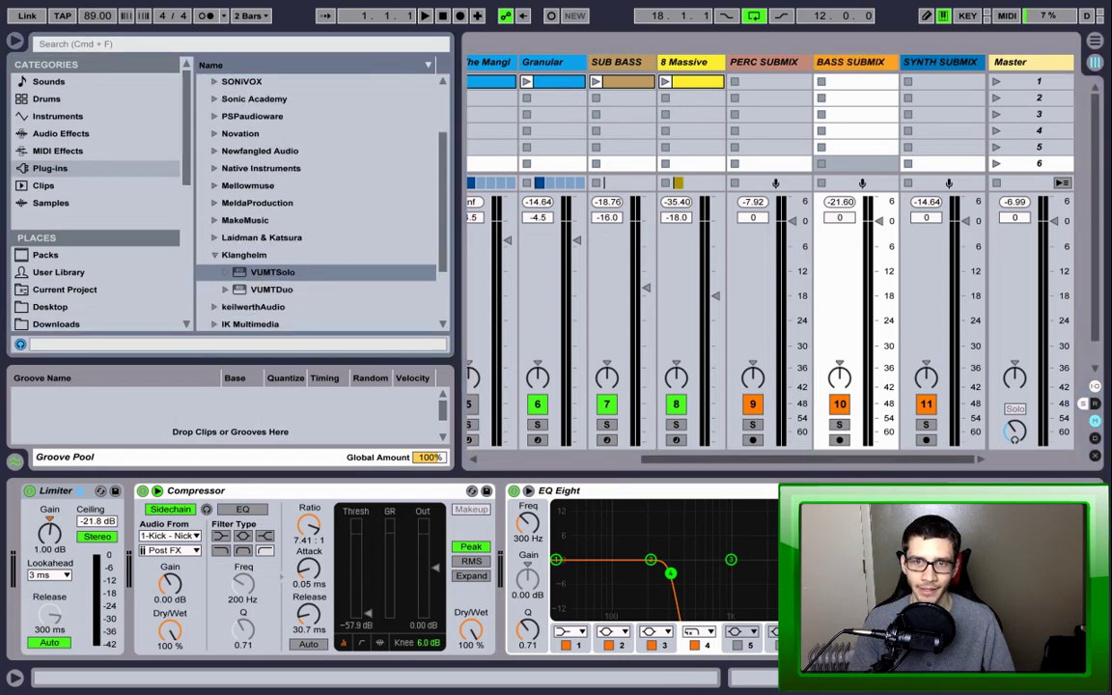
pyautogui.click(14, 42)
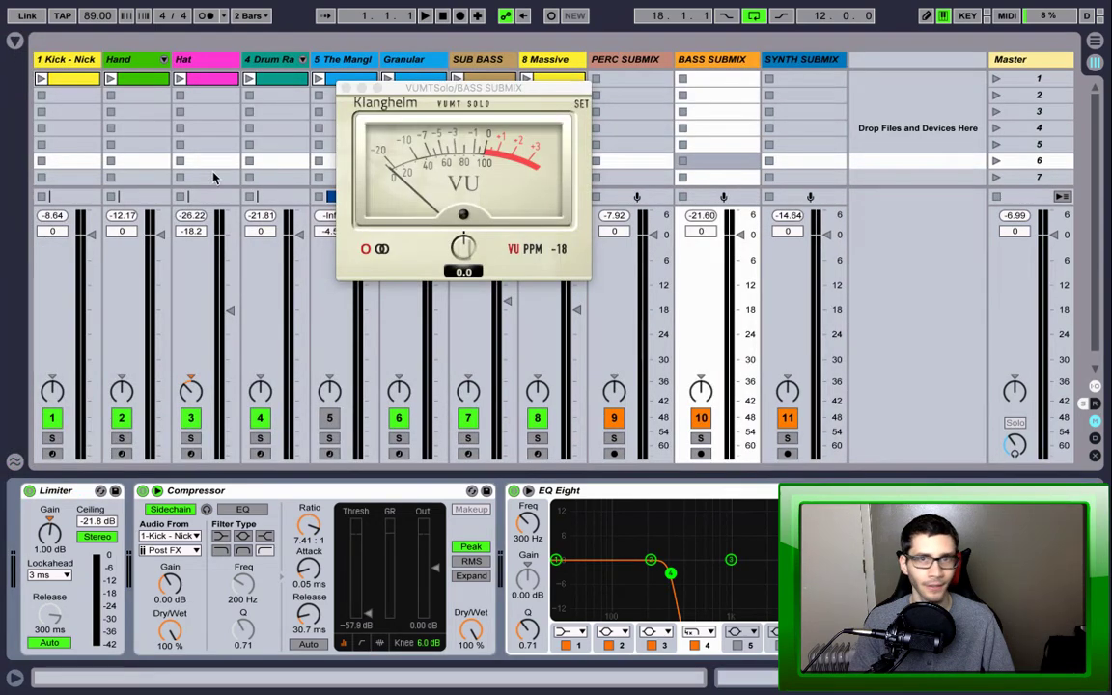
# Step: Play the arrangement loop from bar 18 and check the BASS SUBMIX level on its VUMTSolo meter in the mixer
pyautogui.moveTo(464, 95); pyautogui.dragTo(373, 100)
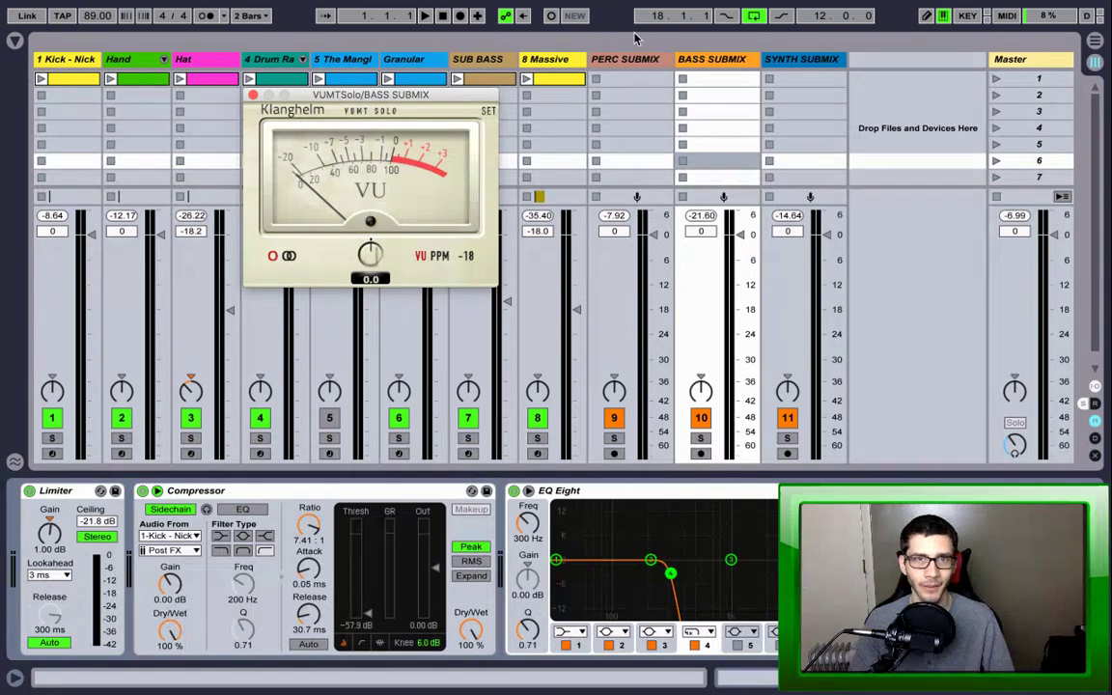
pyautogui.click(1095, 41)
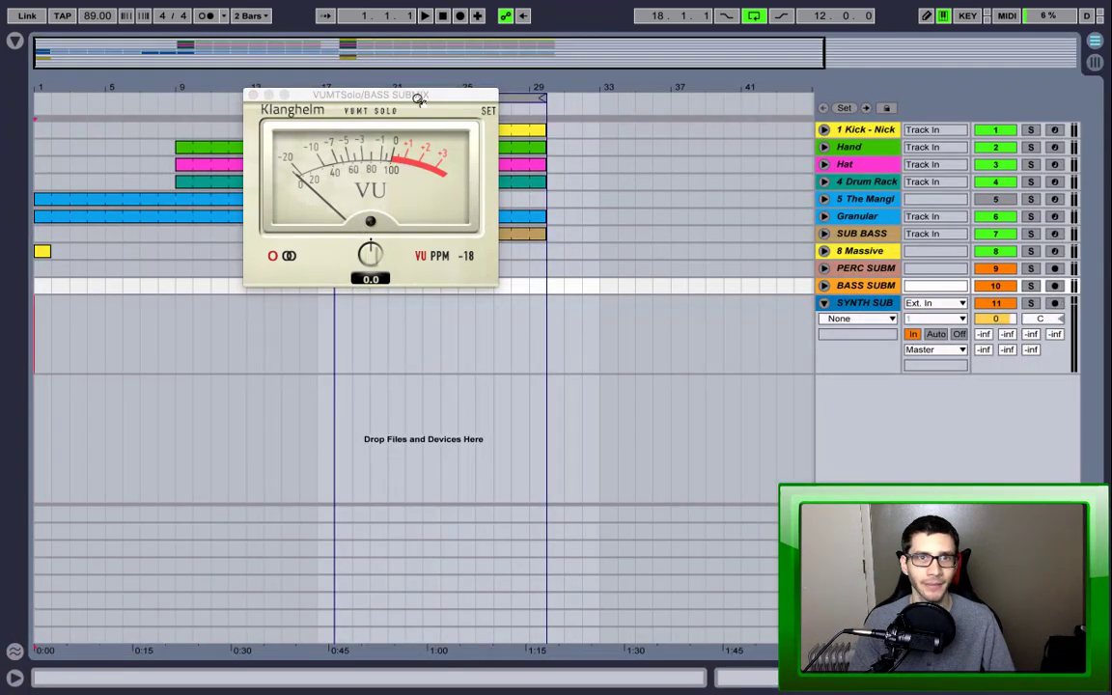
pyautogui.moveTo(419, 98); pyautogui.dragTo(725, 106)
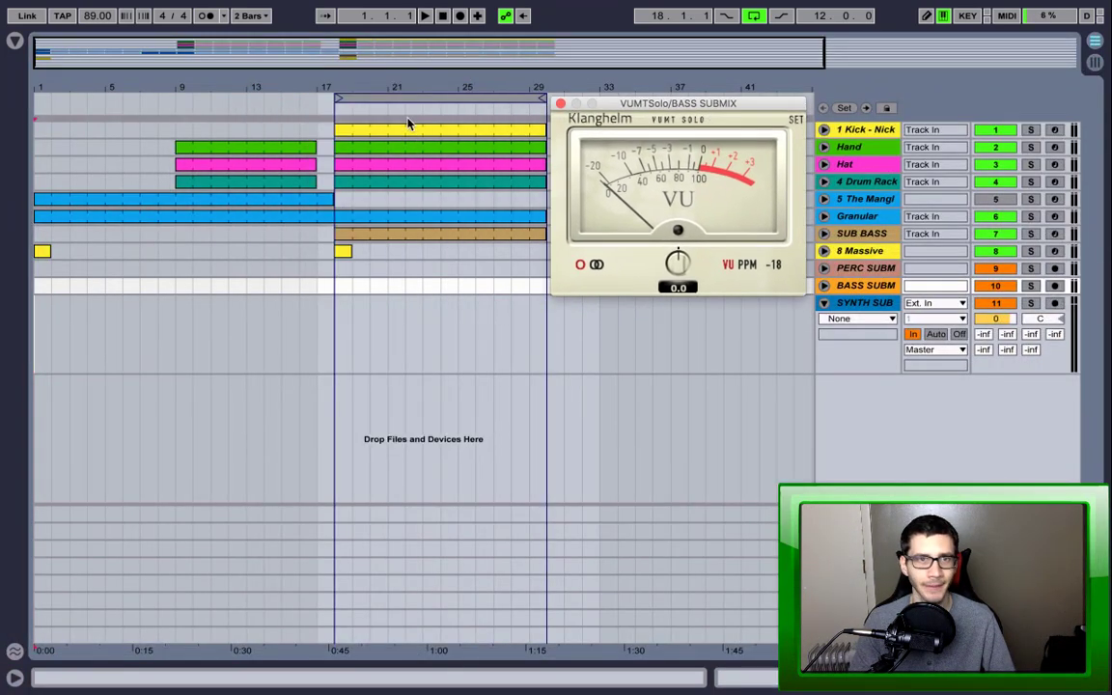
pyautogui.click(329, 116)
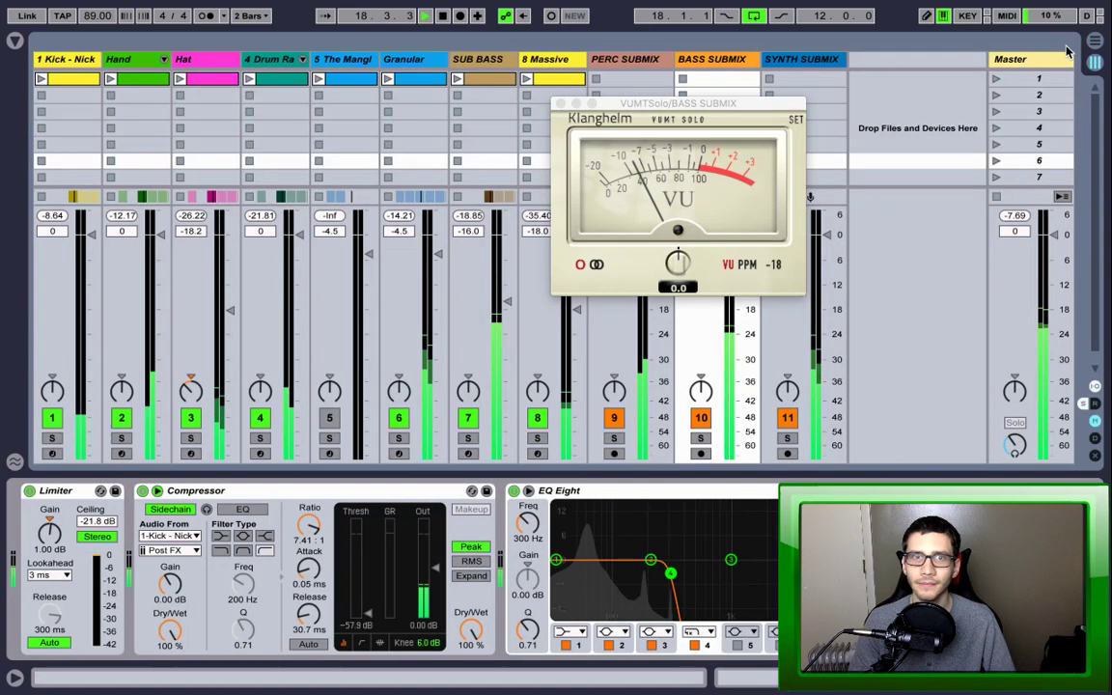
pyautogui.click(1094, 62)
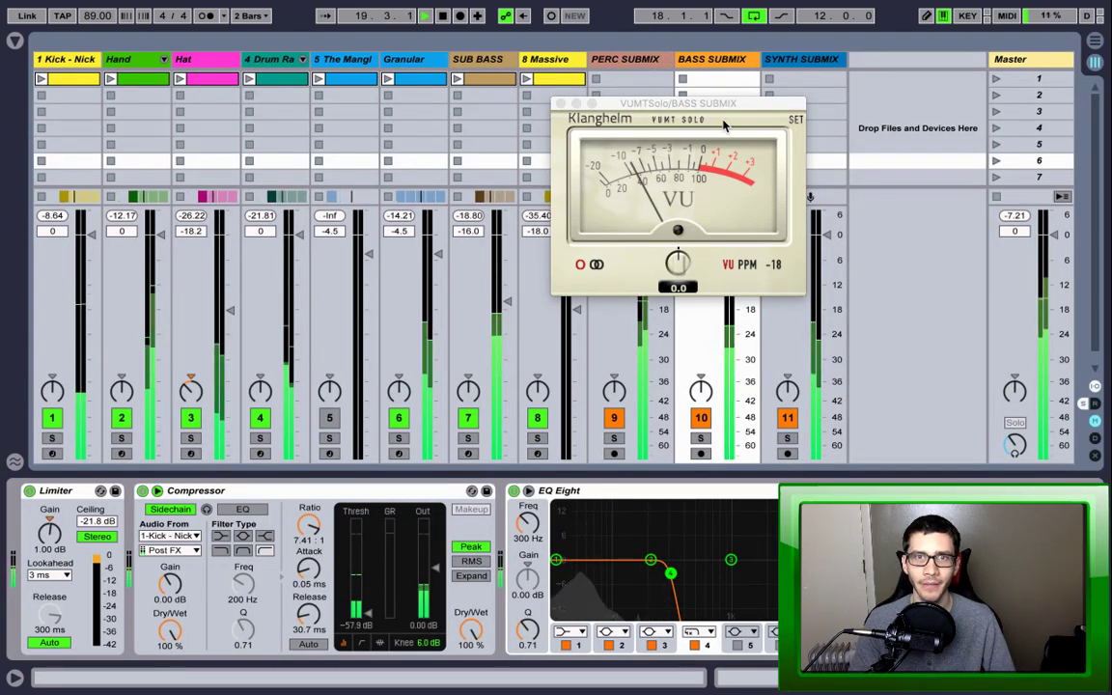
pyautogui.moveTo(734, 119); pyautogui.dragTo(536, 109)
pyautogui.press('Tab')
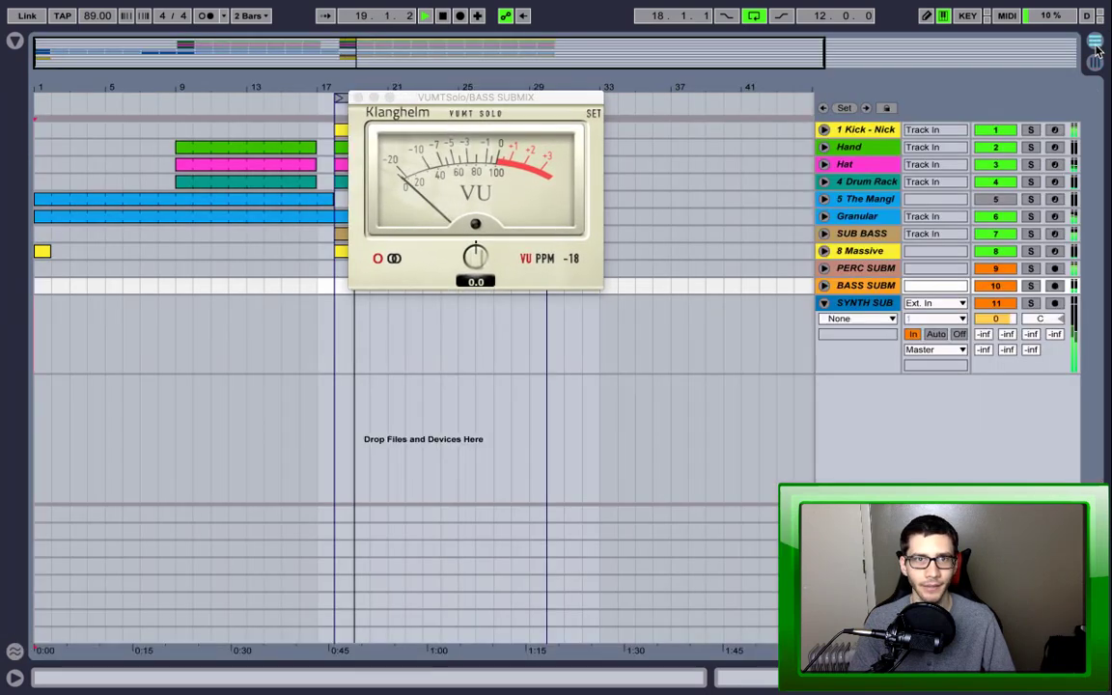
pyautogui.press('Tab')
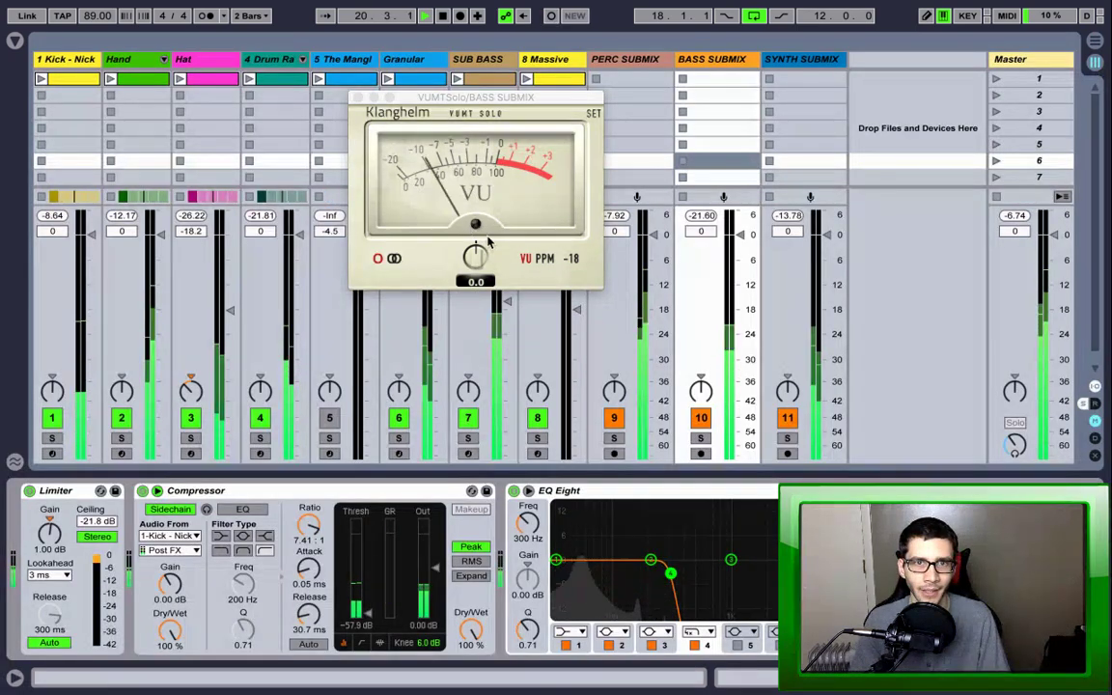
# Step: Set the BASS SUBMIX VU meter's reference level to -20 and solo the bass submix track
pyautogui.click(573, 270)
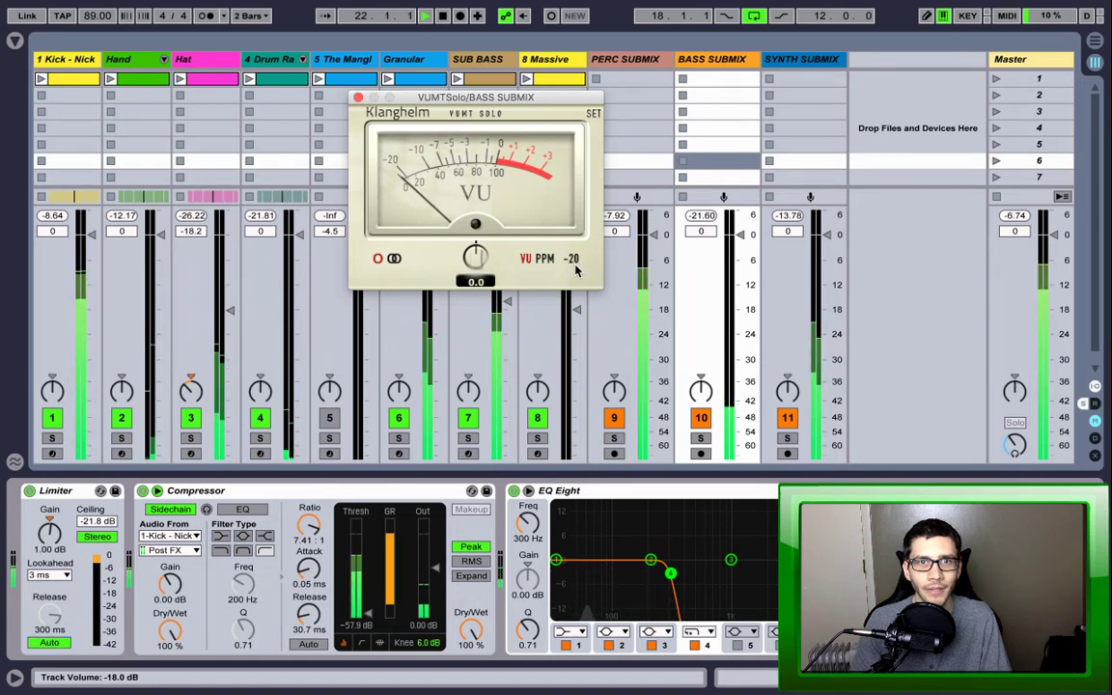
pyautogui.moveTo(577, 273); pyautogui.dragTo(579, 273)
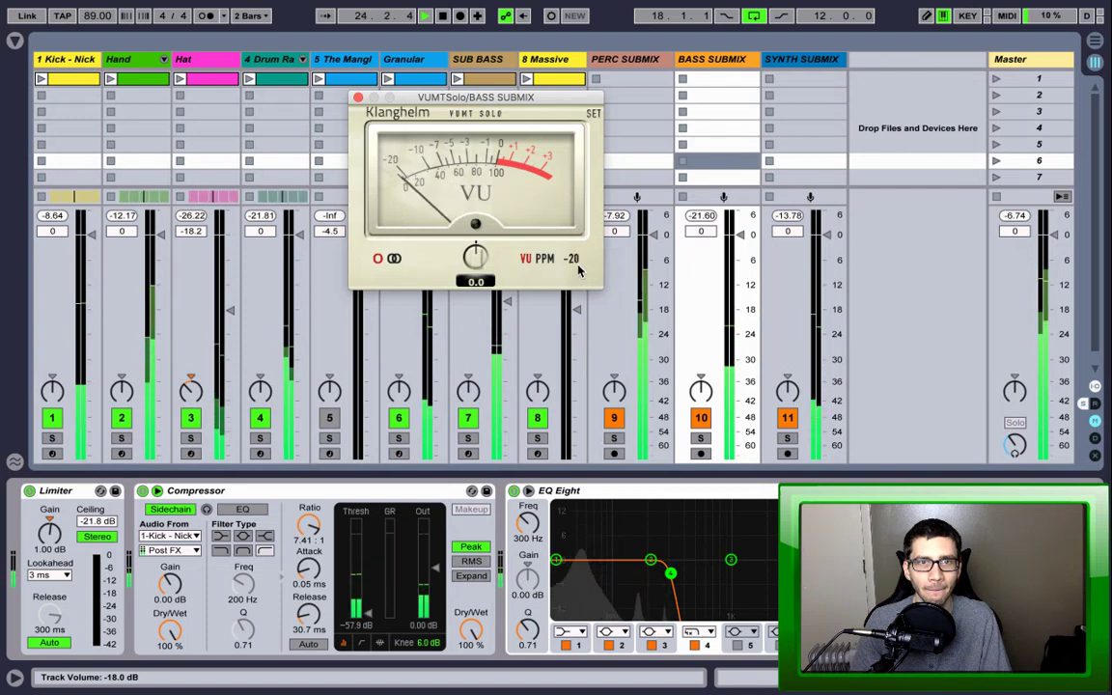
pyautogui.click(699, 438)
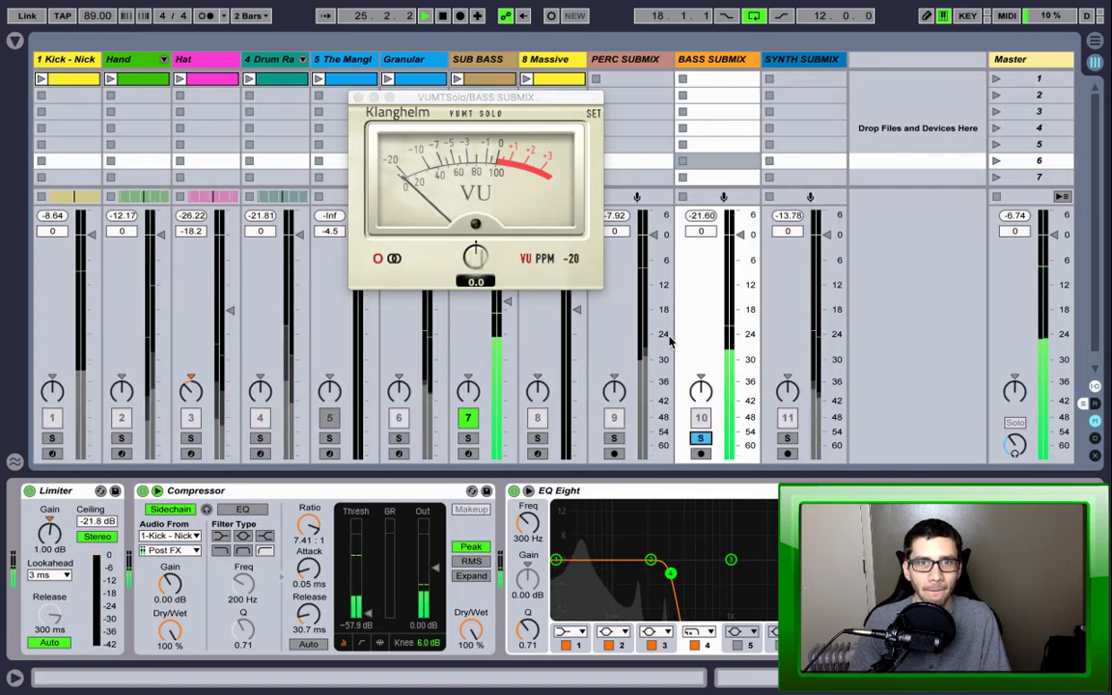
# Step: Stop playback and restart the arrangement loop from bar 18, with the BASS SUBMIX meter moved clear of the loop region
pyautogui.click(443, 16)
pyautogui.click(443, 16)
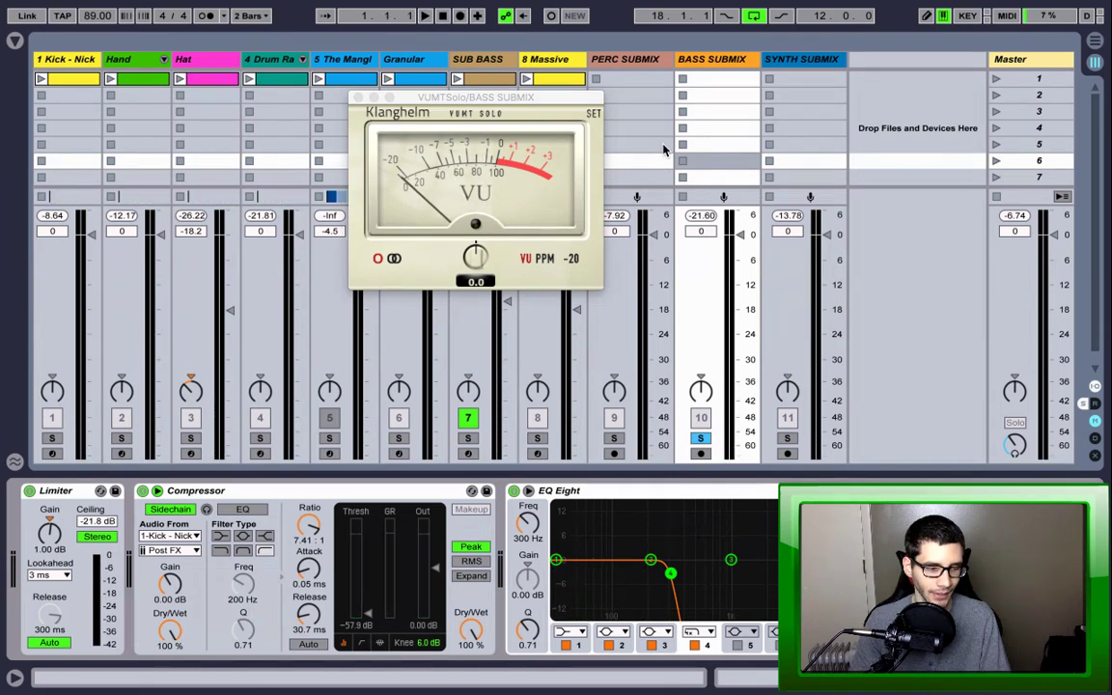
pyautogui.moveTo(570, 103); pyautogui.dragTo(552, 86)
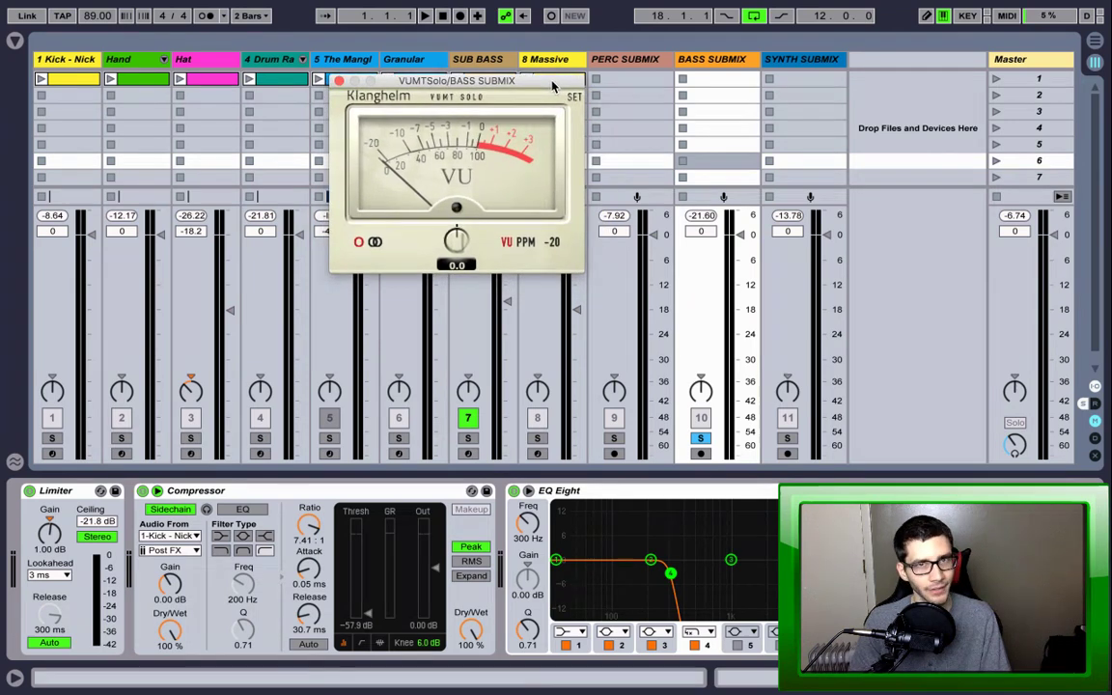
pyautogui.click(1096, 44)
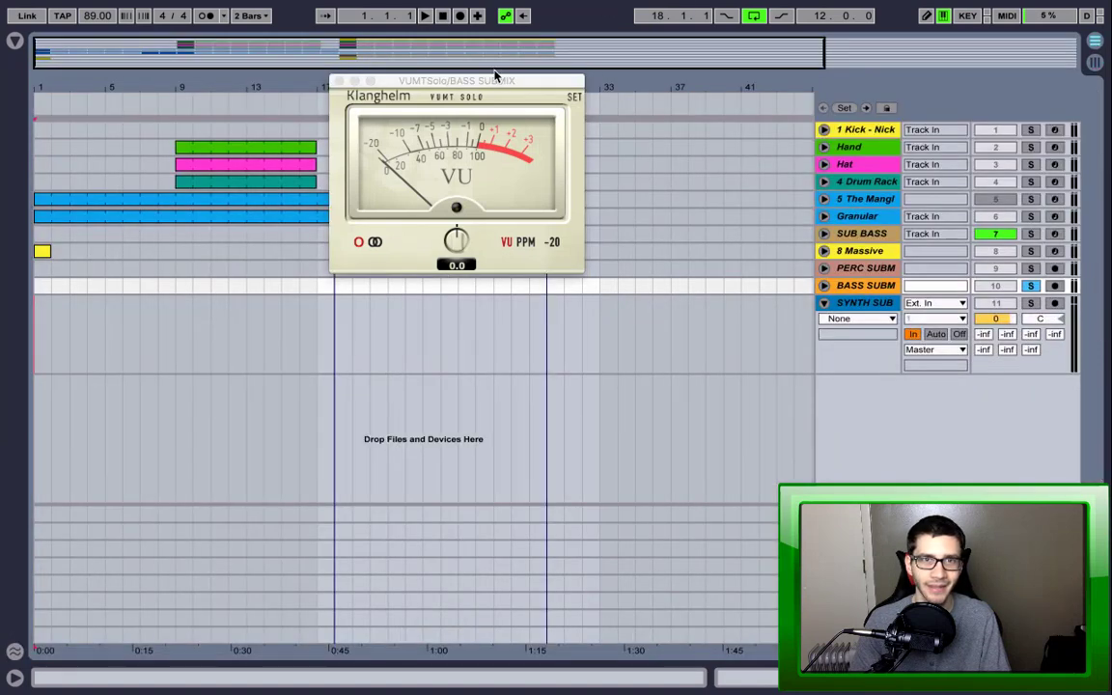
pyautogui.moveTo(495, 75); pyautogui.dragTo(232, 154)
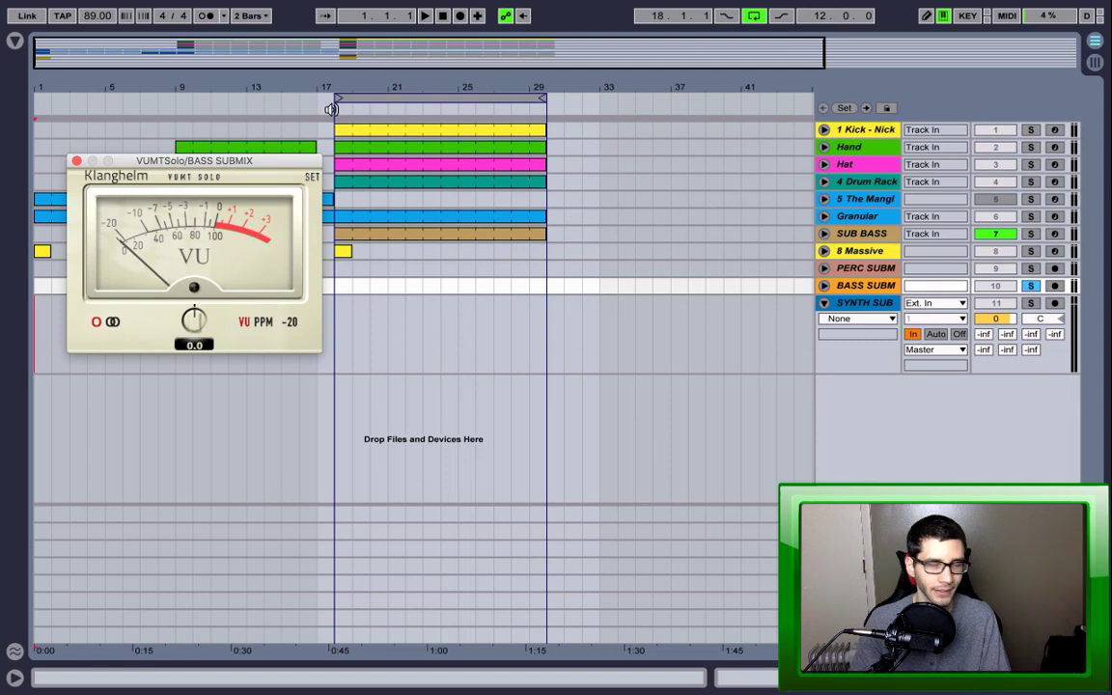
pyautogui.click(331, 109)
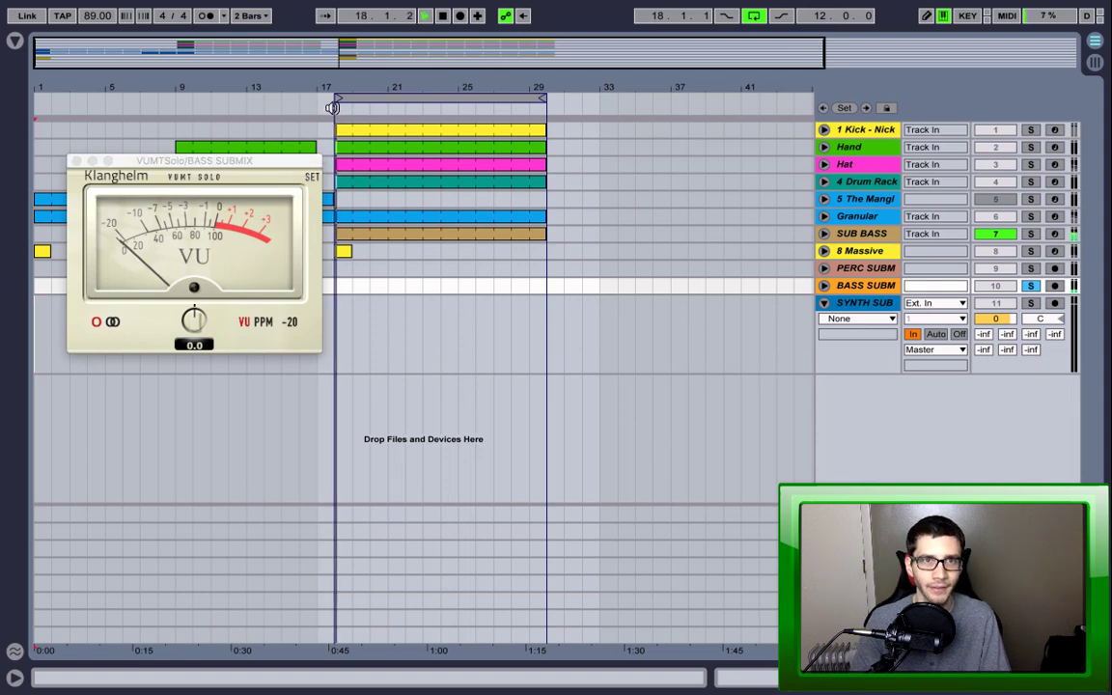
# Step: Unsolo the BASS SUBMIX track and return to the mixer with its VU meter still open
pyautogui.click(1029, 286)
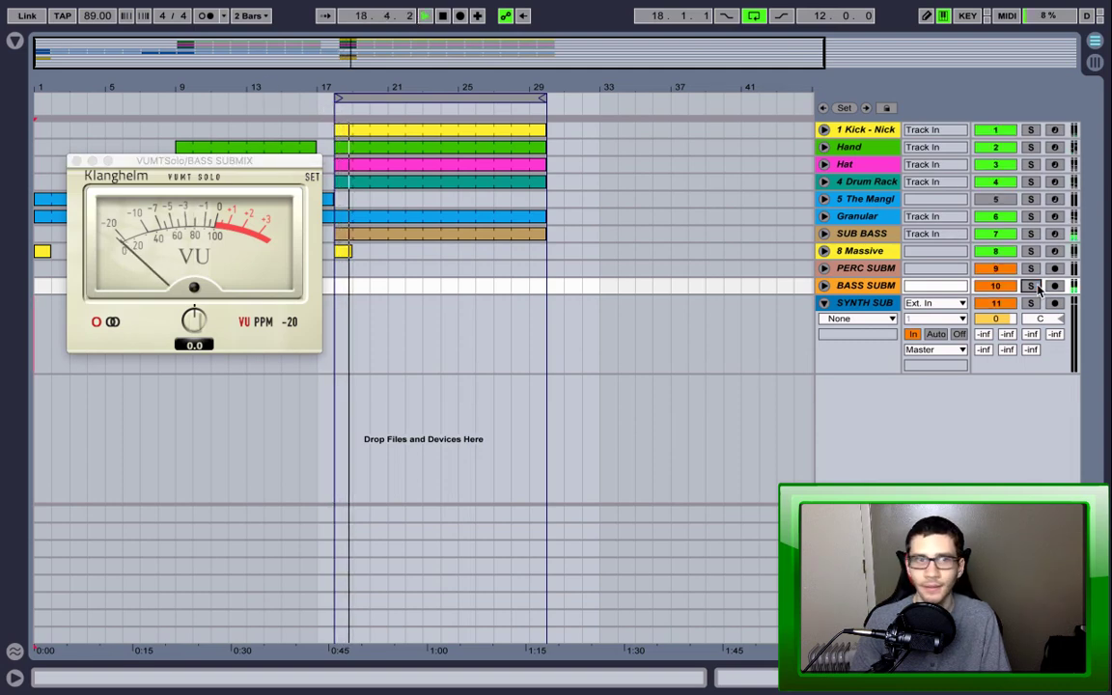
pyautogui.moveTo(267, 171); pyautogui.dragTo(276, 113)
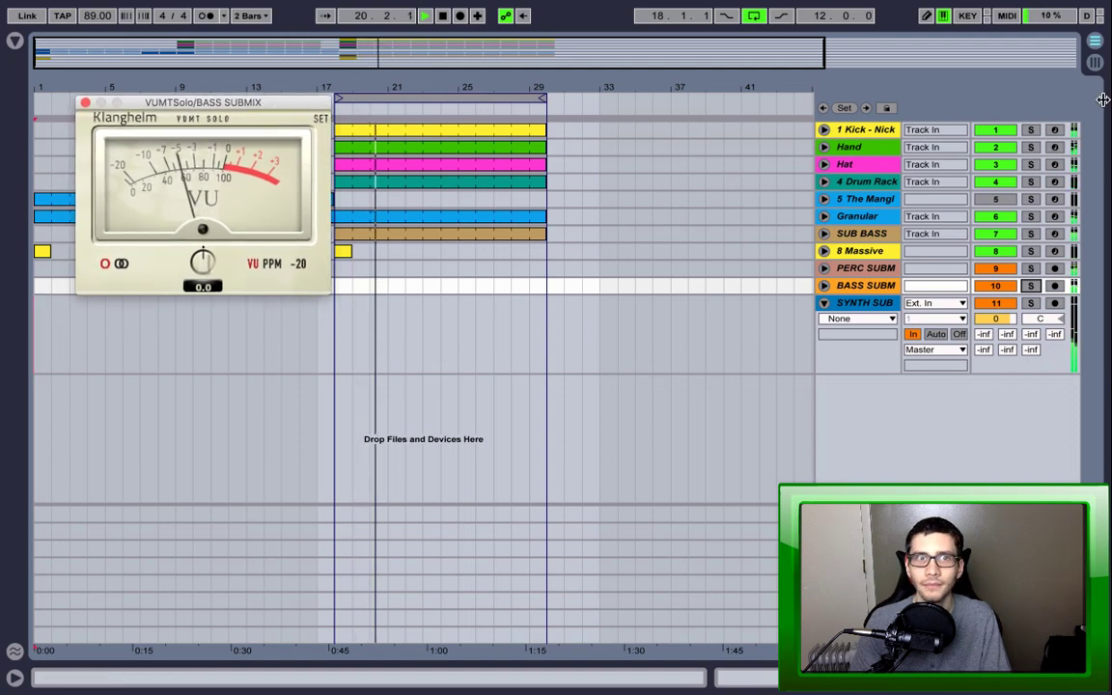
pyautogui.click(1094, 62)
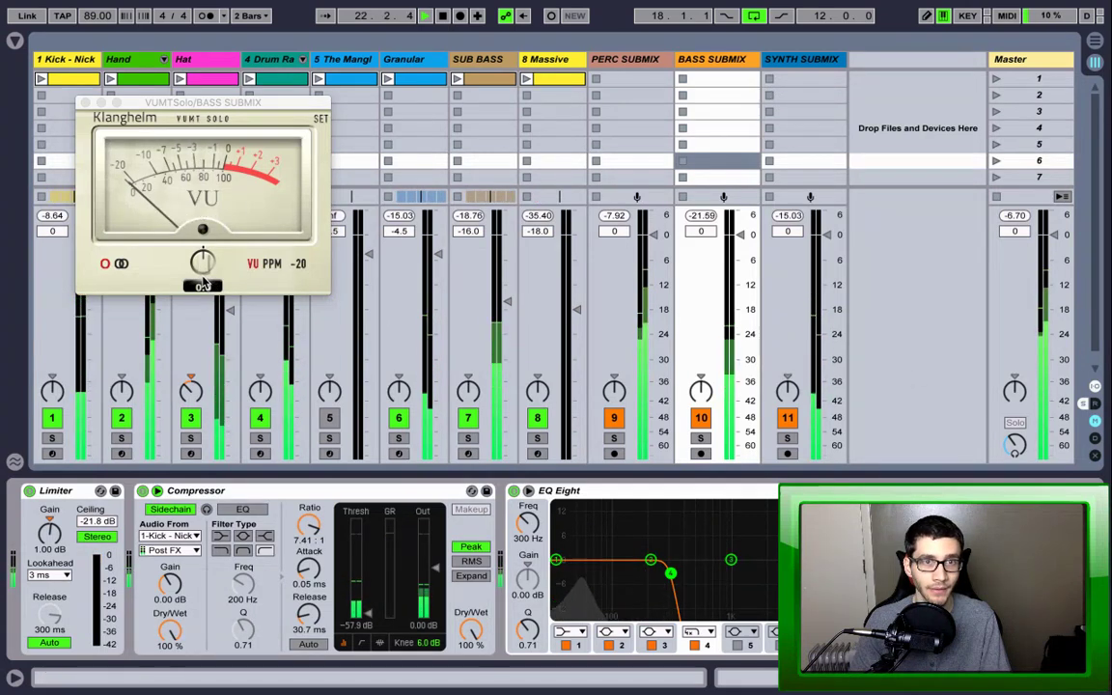
# Step: Set the BASS SUBMIX VU meter's reference level to -21 and its gain trim to 2.0, and close the meter
pyautogui.click(305, 273)
pyautogui.moveTo(305, 274); pyautogui.dragTo(307, 276)
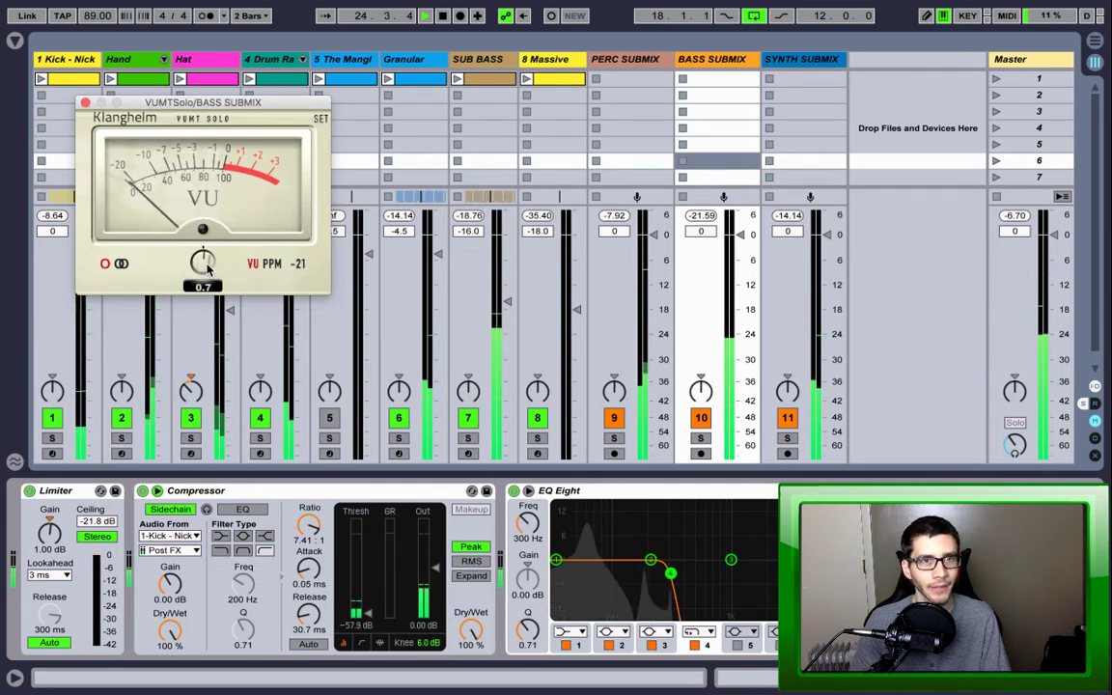
pyautogui.moveTo(206, 269); pyautogui.dragTo(206, 269)
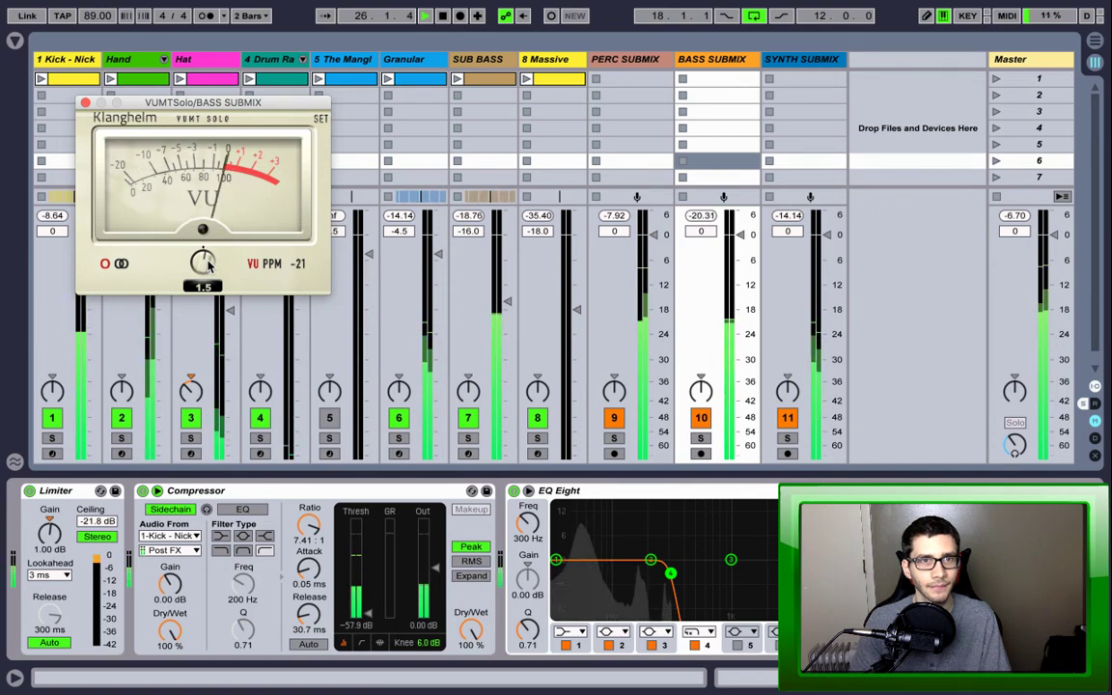
pyautogui.scroll(5, 205, 269)
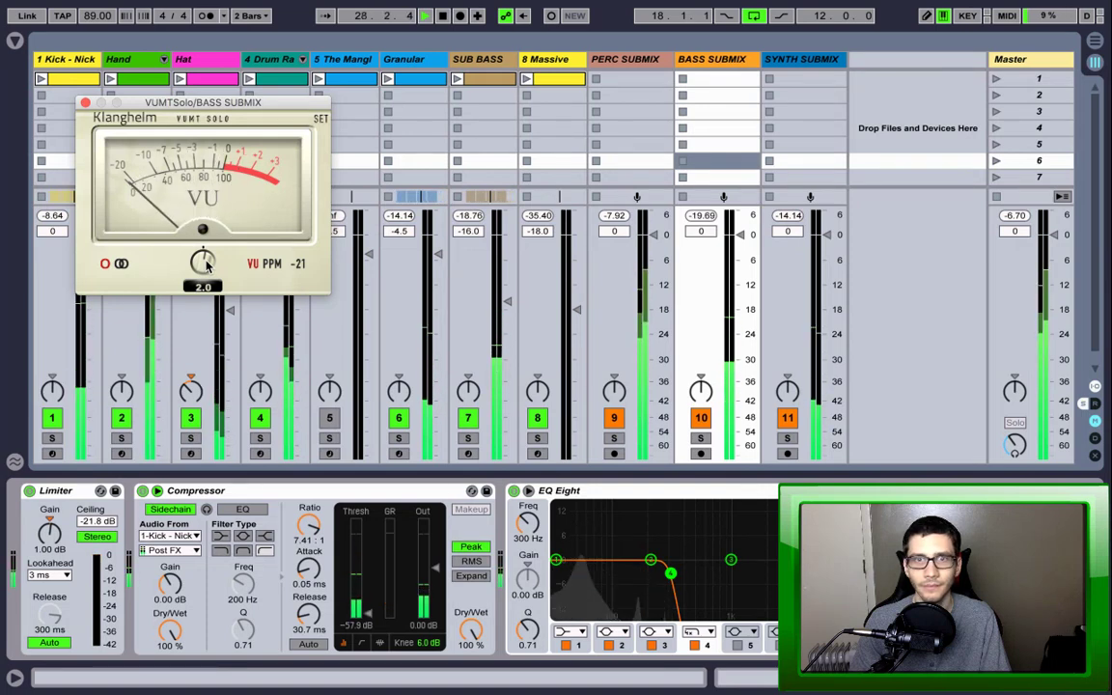
pyautogui.click(85, 102)
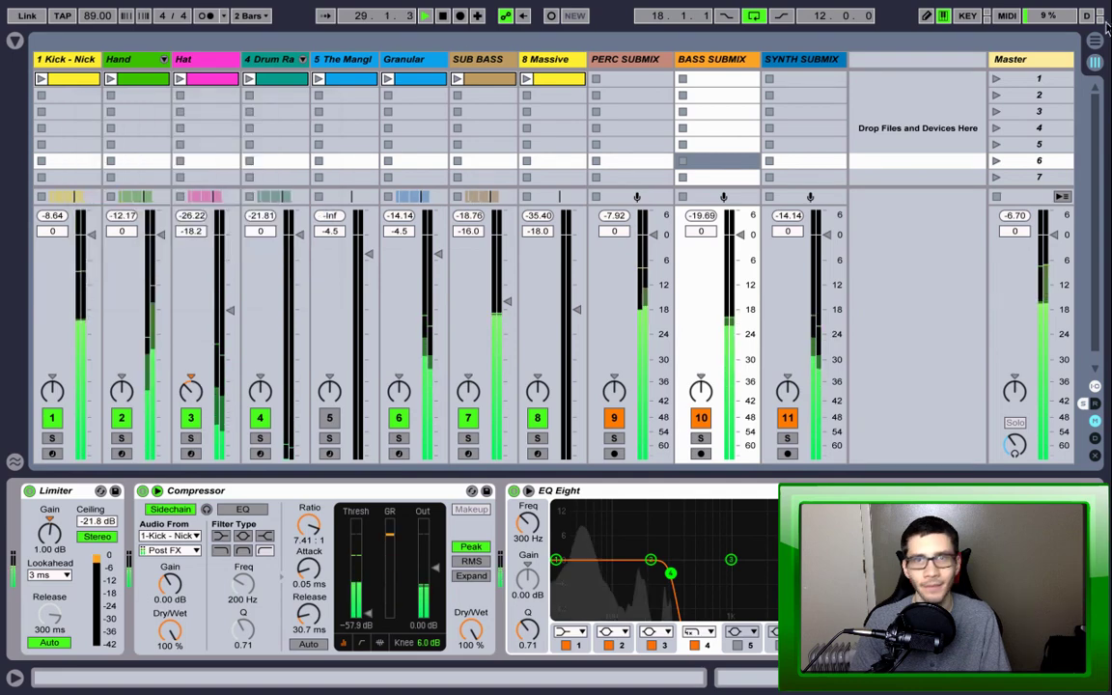
# Step: Stop playback and add Klanghelm's VUMTSolo meter to the SYNTH SUBMIX track, hiding the browser once it is loaded
pyautogui.click(794, 81)
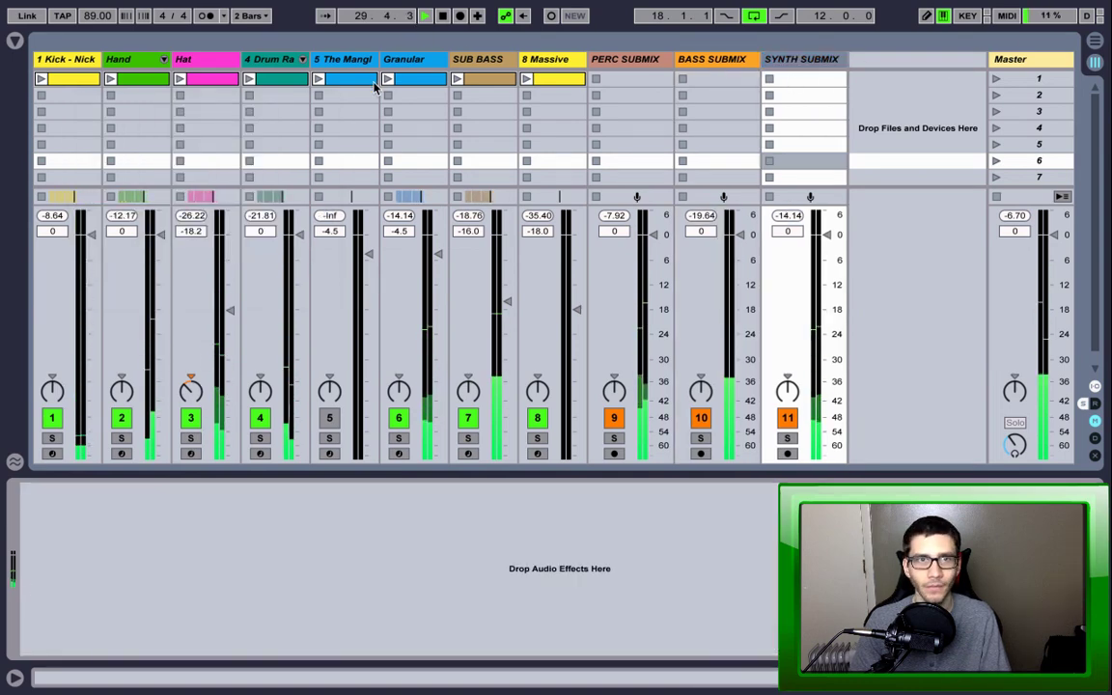
pyautogui.press('super+alt+b')
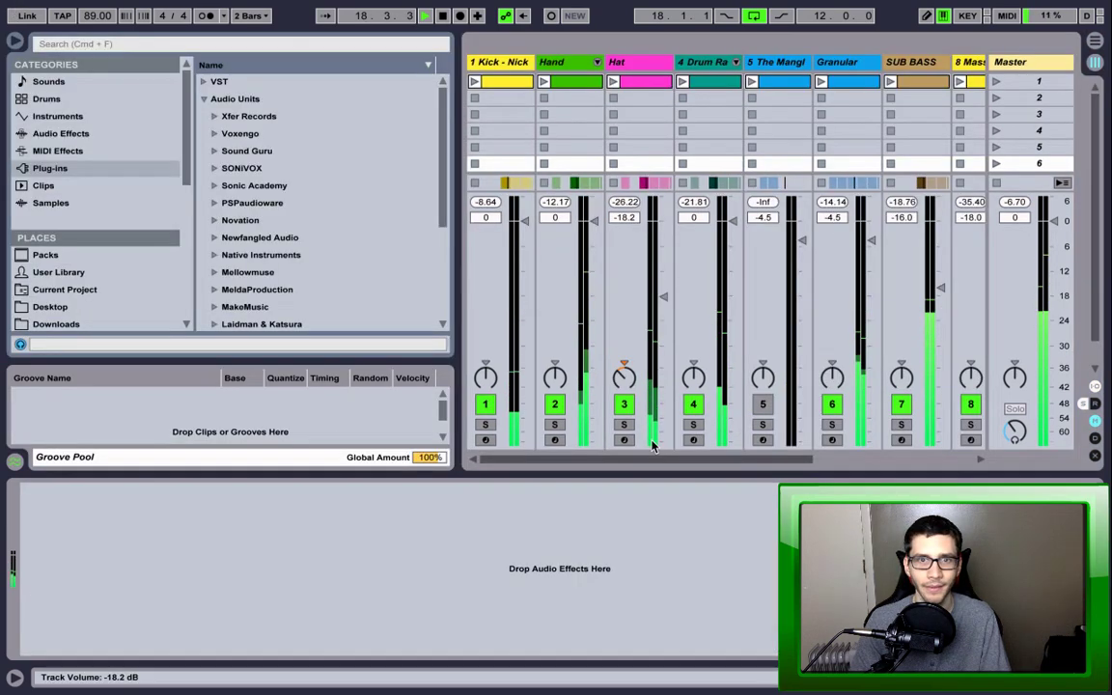
pyautogui.hscroll(5, 707, 454)
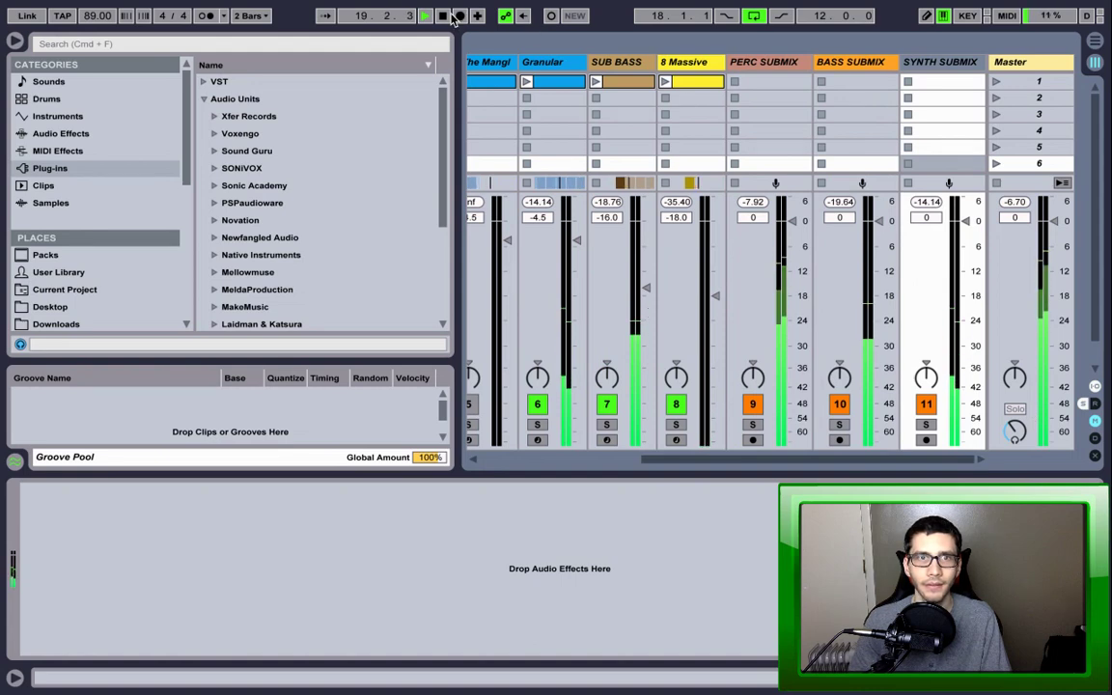
pyautogui.press('space')
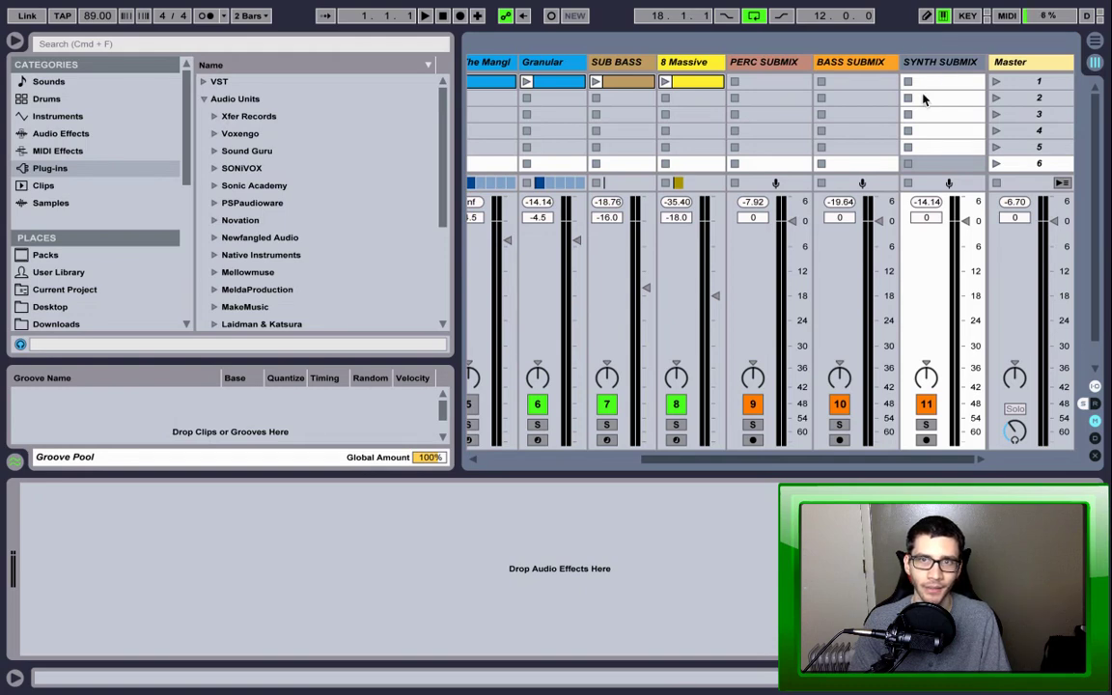
pyautogui.scroll(-2, 237, 203)
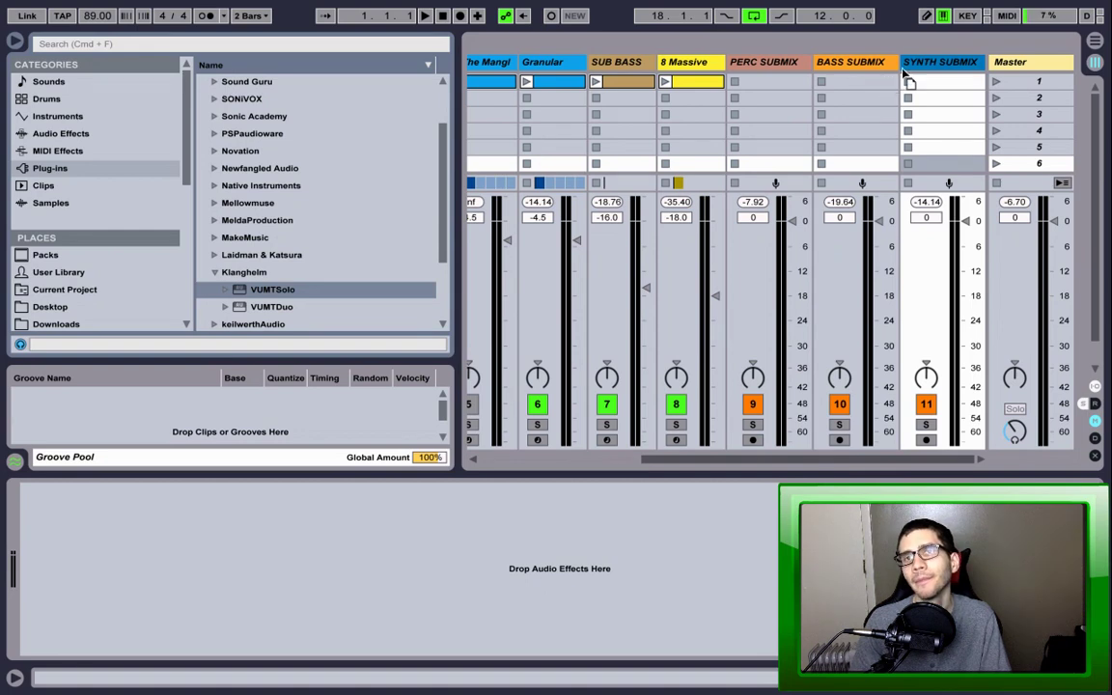
pyautogui.moveTo(926, 63); pyautogui.dragTo(925, 64)
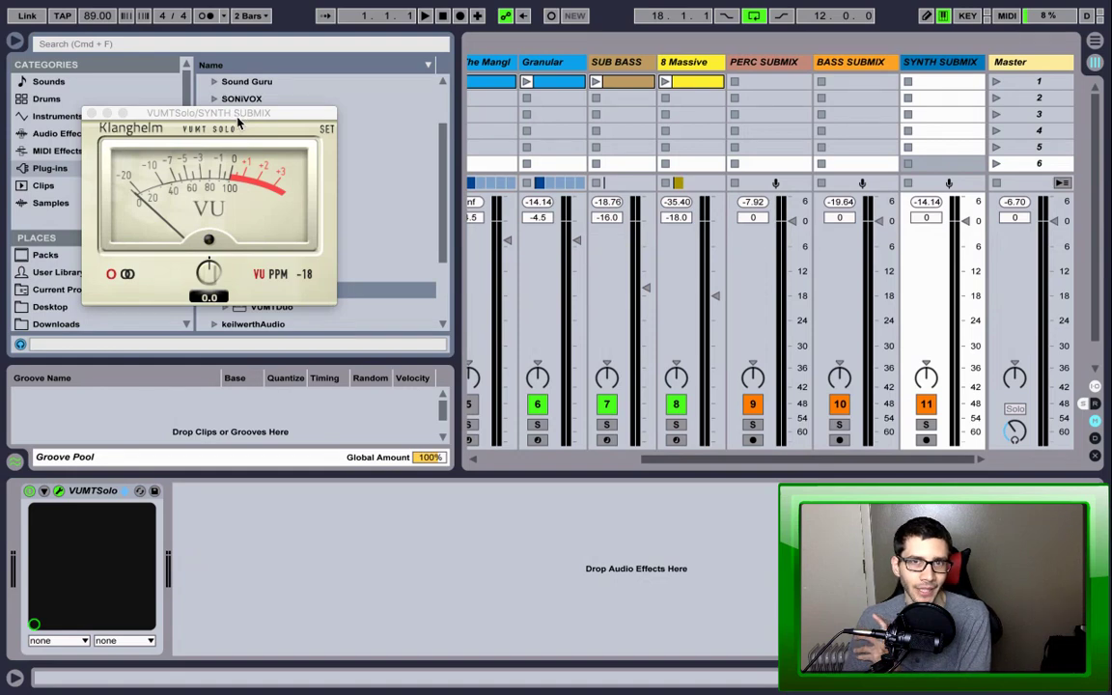
pyautogui.click(14, 42)
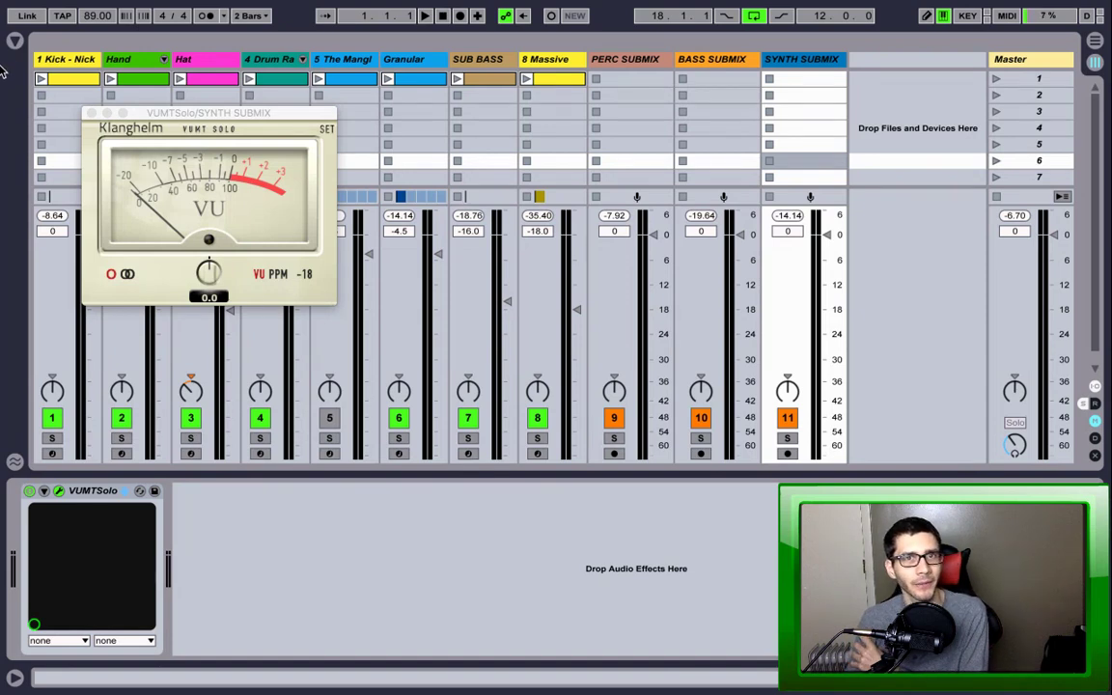
# Step: Examine the device chains on the Kick and Hand tracks, and return to SYNTH SUBMIX and close its VU meter
pyautogui.moveTo(191, 132); pyautogui.dragTo(215, 91)
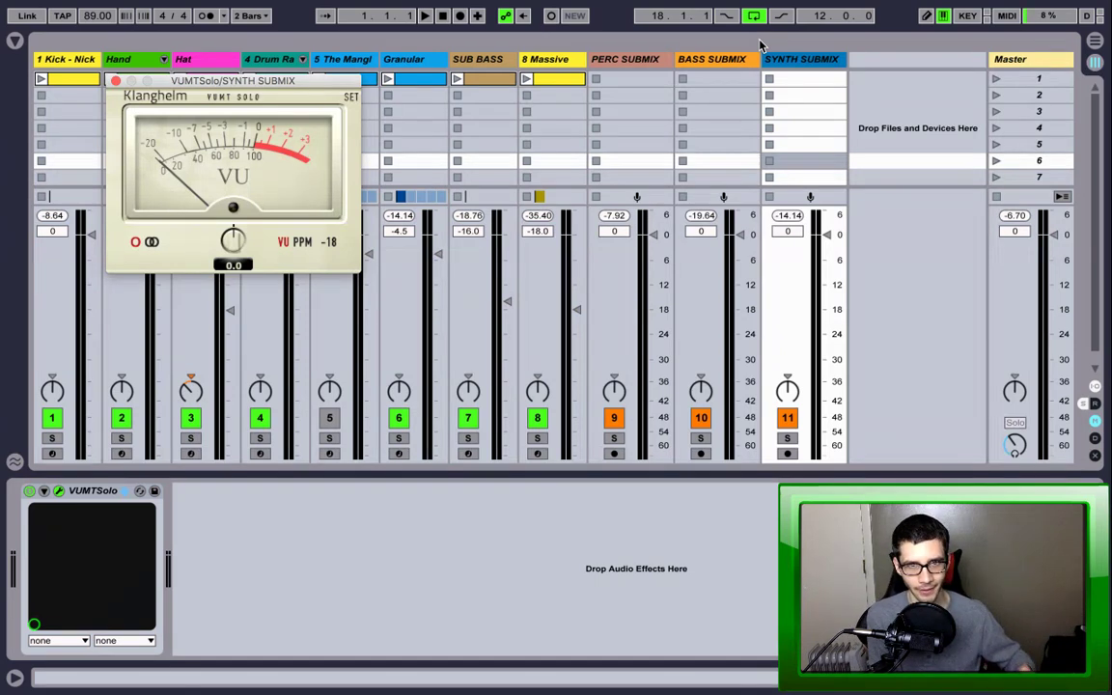
pyautogui.moveTo(285, 93); pyautogui.dragTo(512, 515)
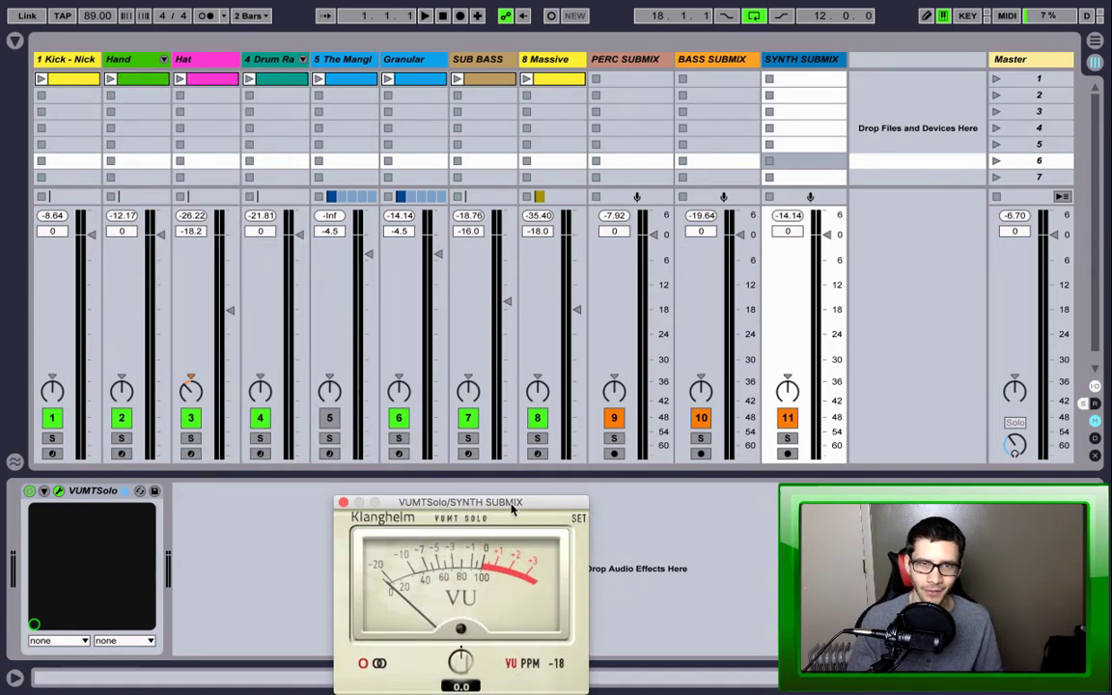
pyautogui.click(59, 59)
pyautogui.click(124, 60)
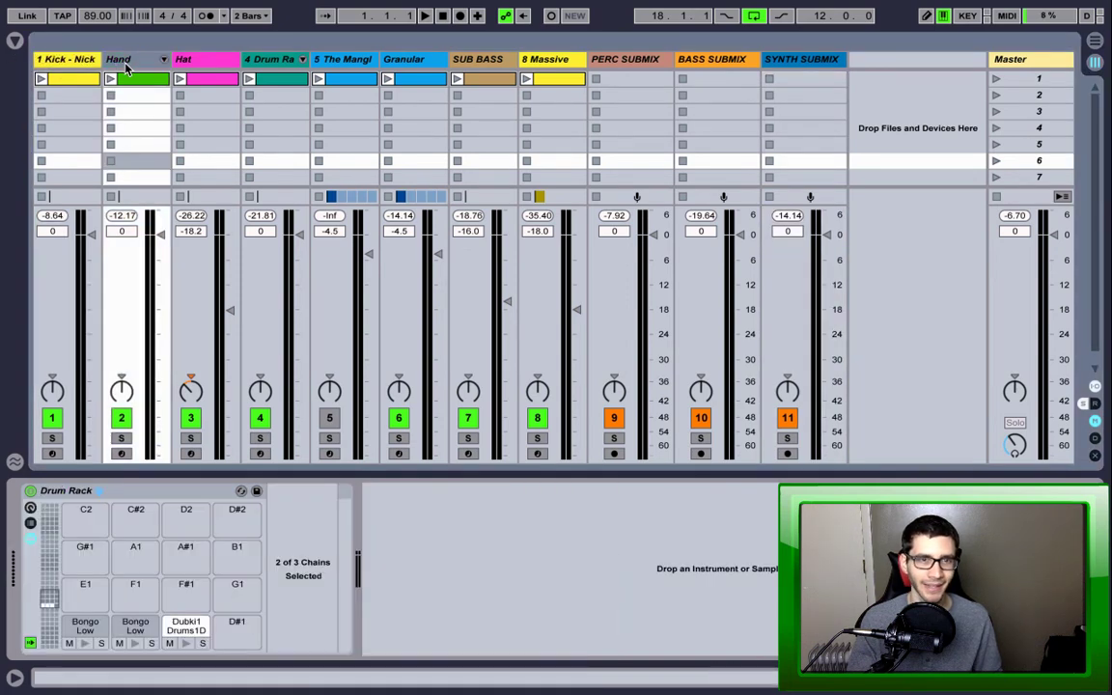
pyautogui.click(75, 61)
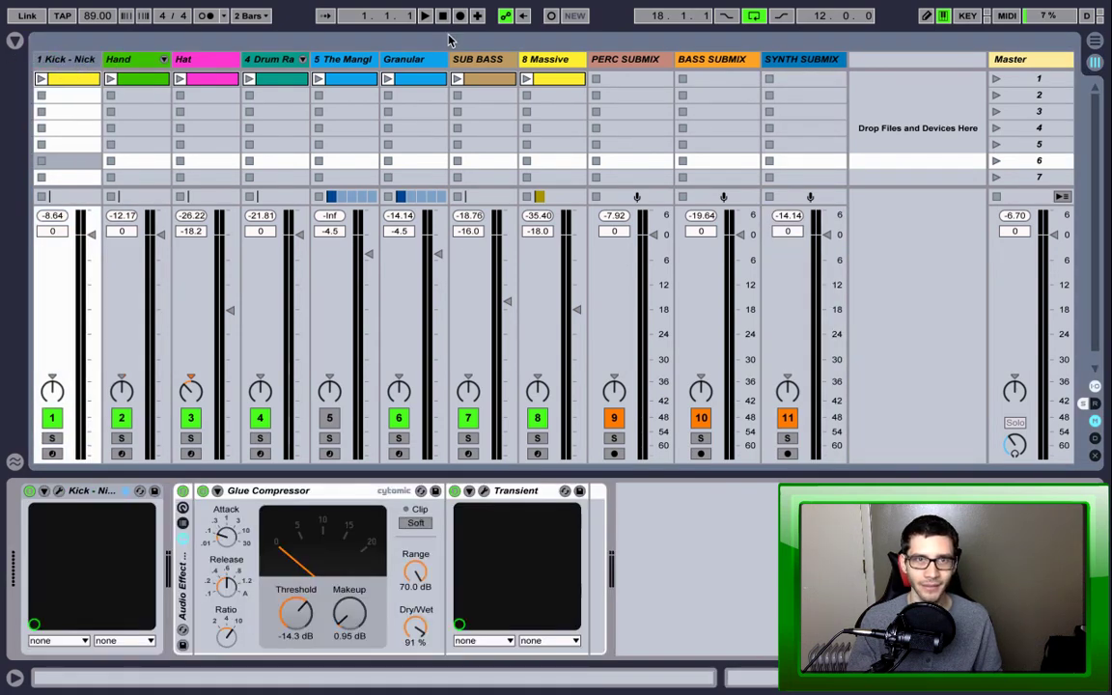
pyautogui.moveTo(822, 36)
pyautogui.click(807, 65)
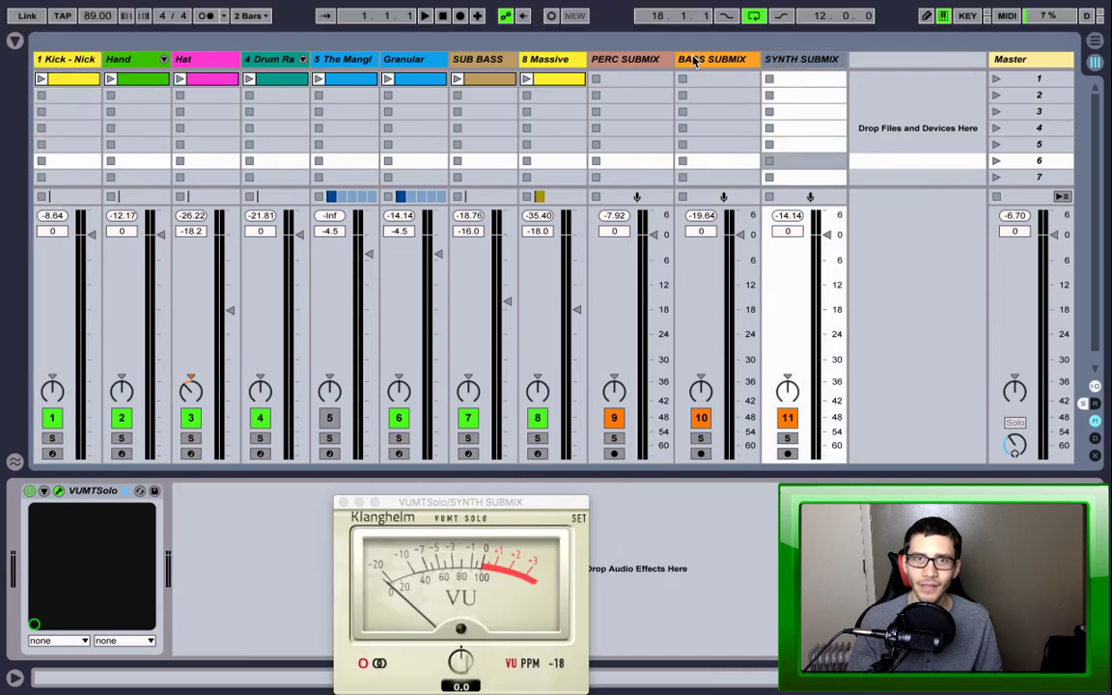
pyautogui.moveTo(518, 501); pyautogui.dragTo(514, 83)
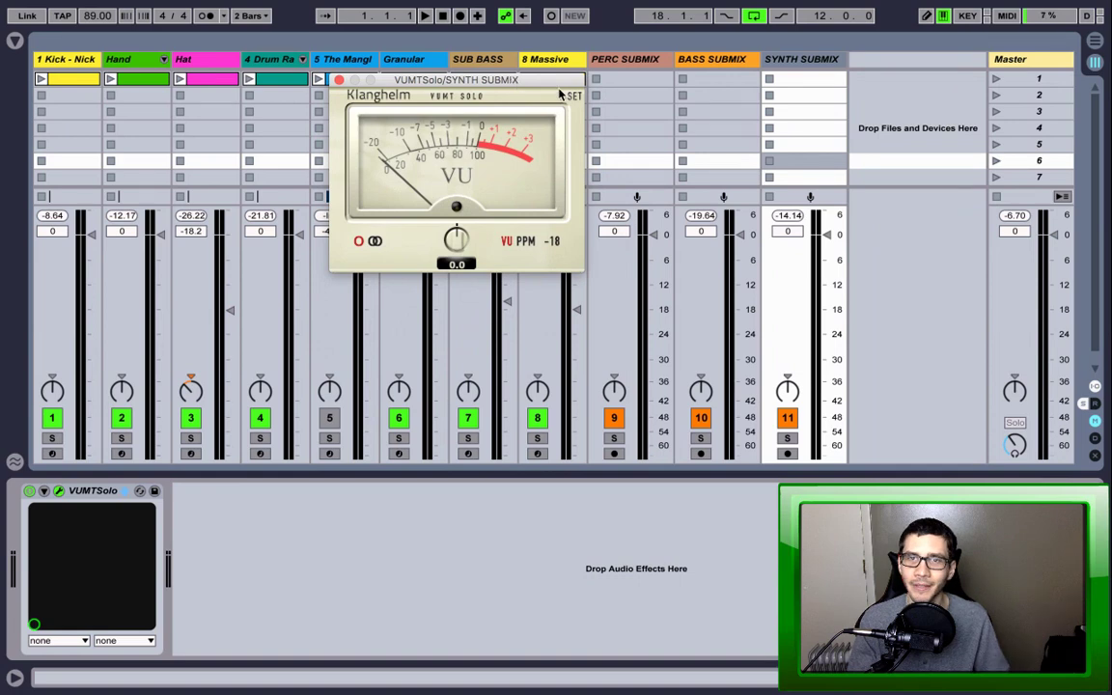
pyautogui.click(339, 80)
# Step: Play the arrangement loop from bar 18 and reopen the SYNTH SUBMIX track's VUMTSolo meter in the mixer
pyautogui.press('Tab')
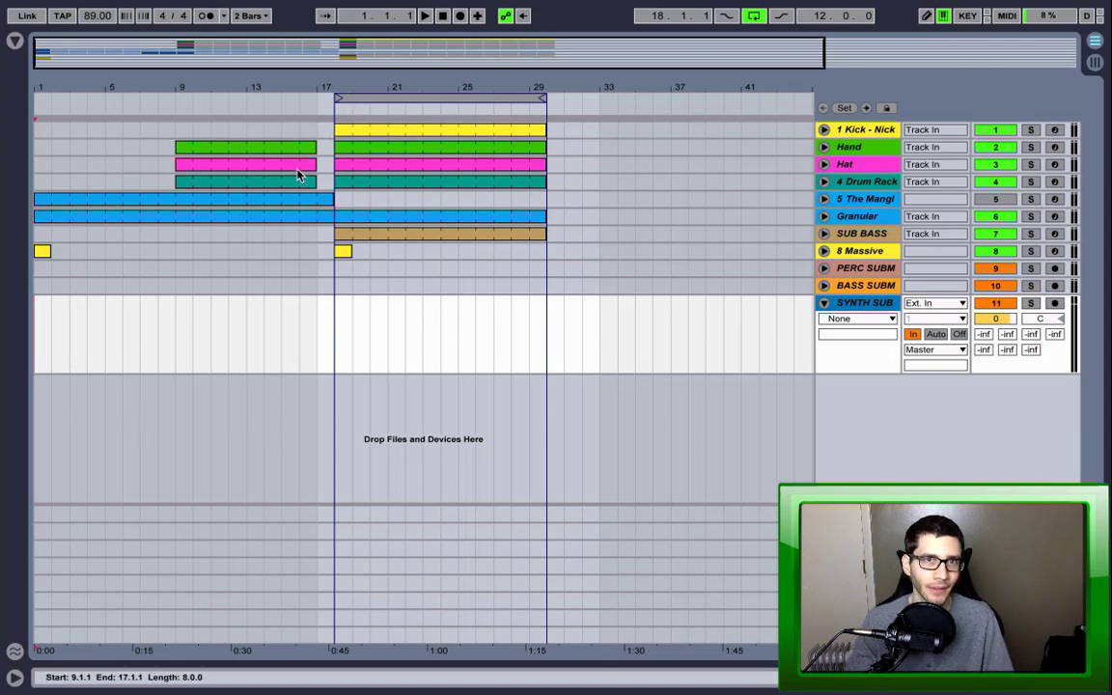
pyautogui.moveTo(298, 87); pyautogui.dragTo(298, 135)
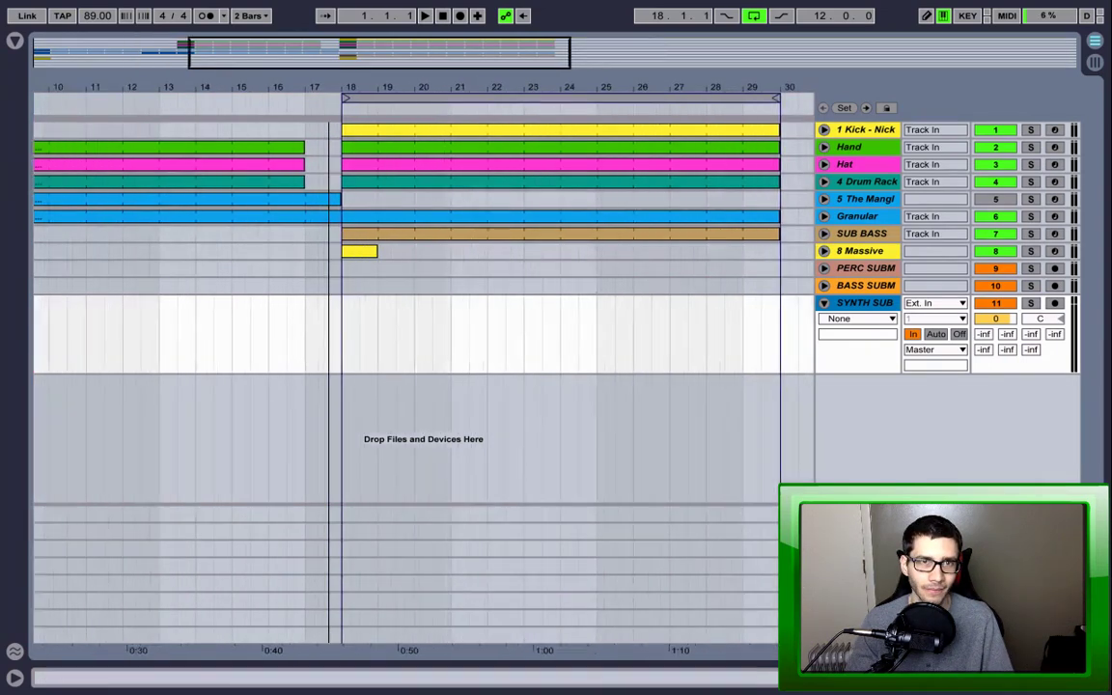
pyautogui.press('-')
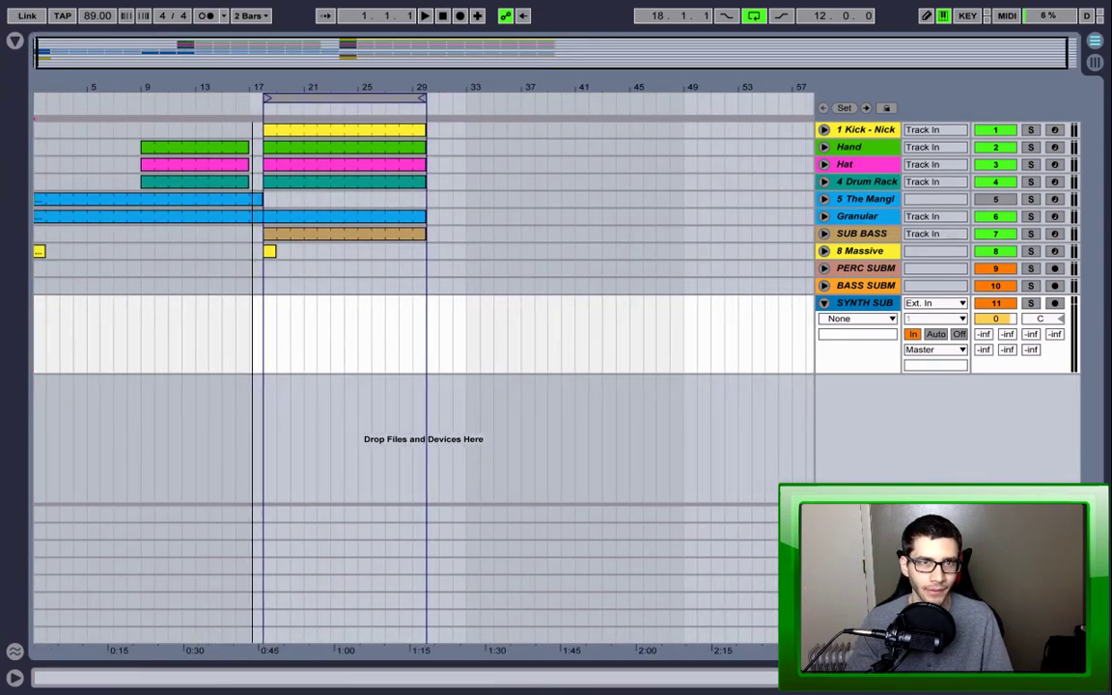
pyautogui.scroll(5, 253, 85)
pyautogui.click(336, 106)
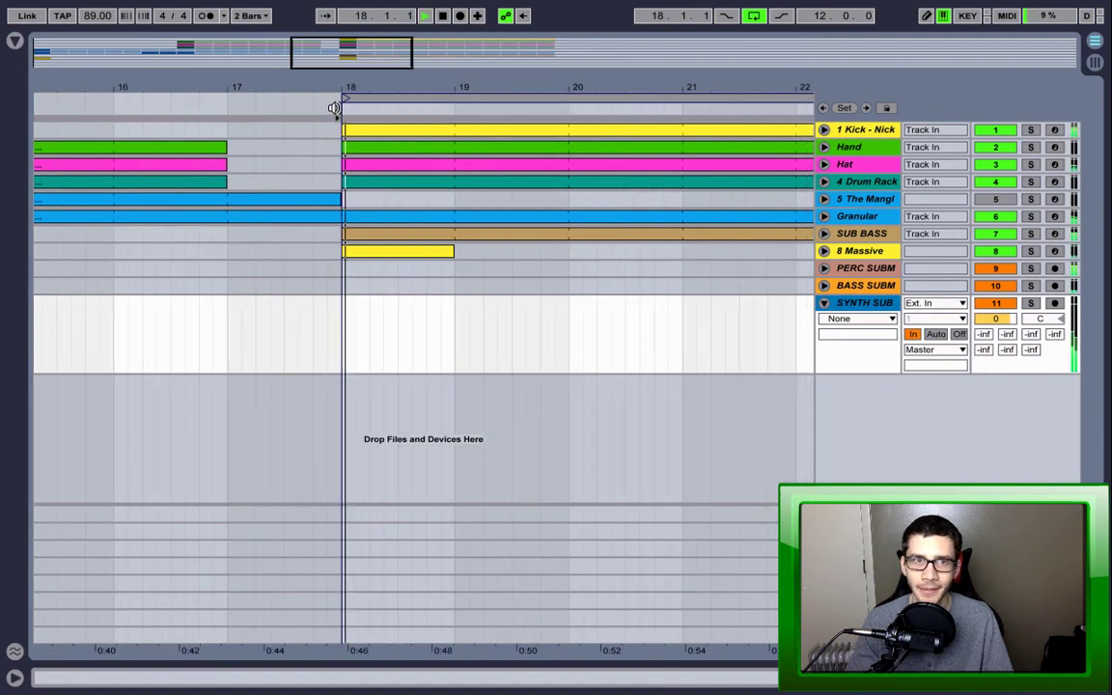
pyautogui.click(1095, 41)
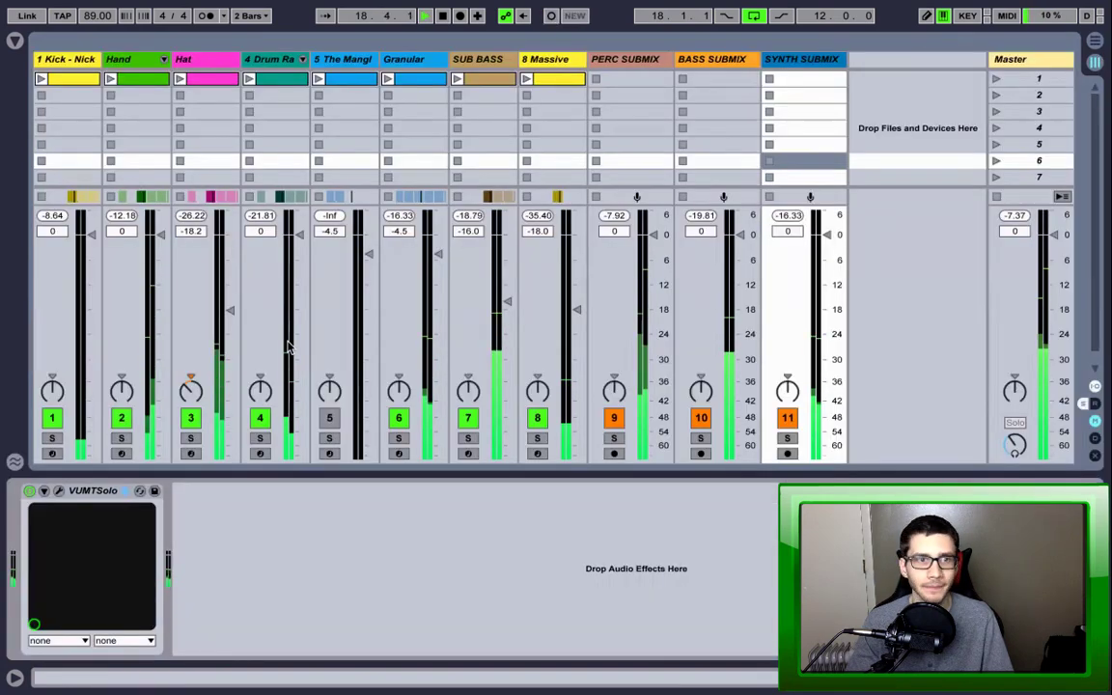
pyautogui.click(59, 490)
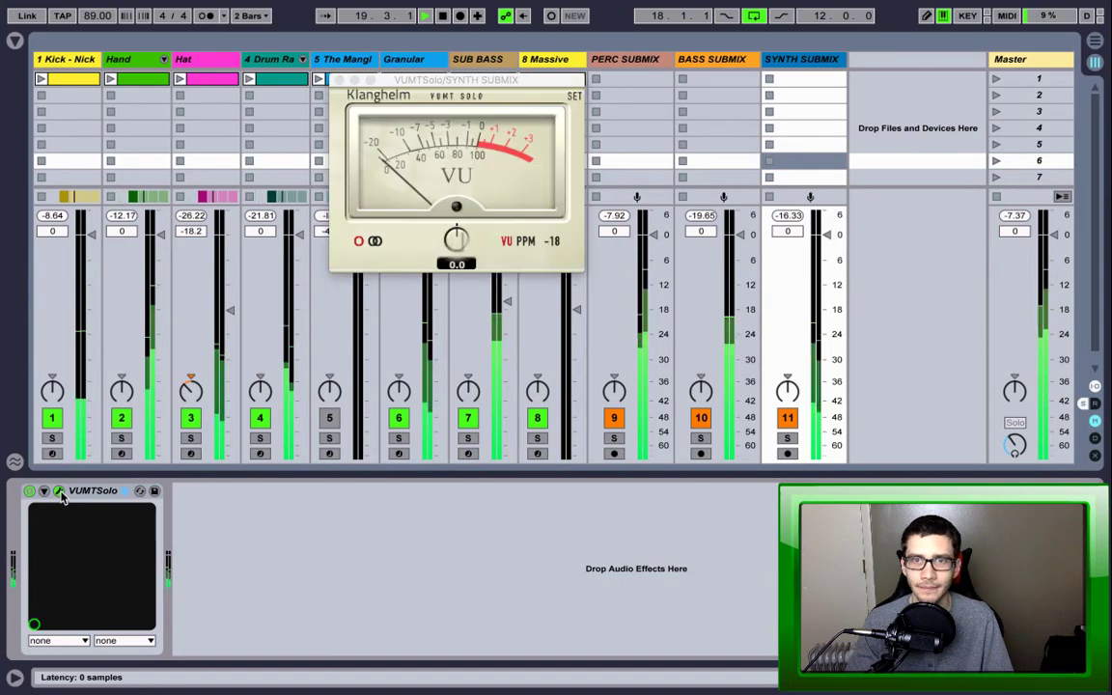